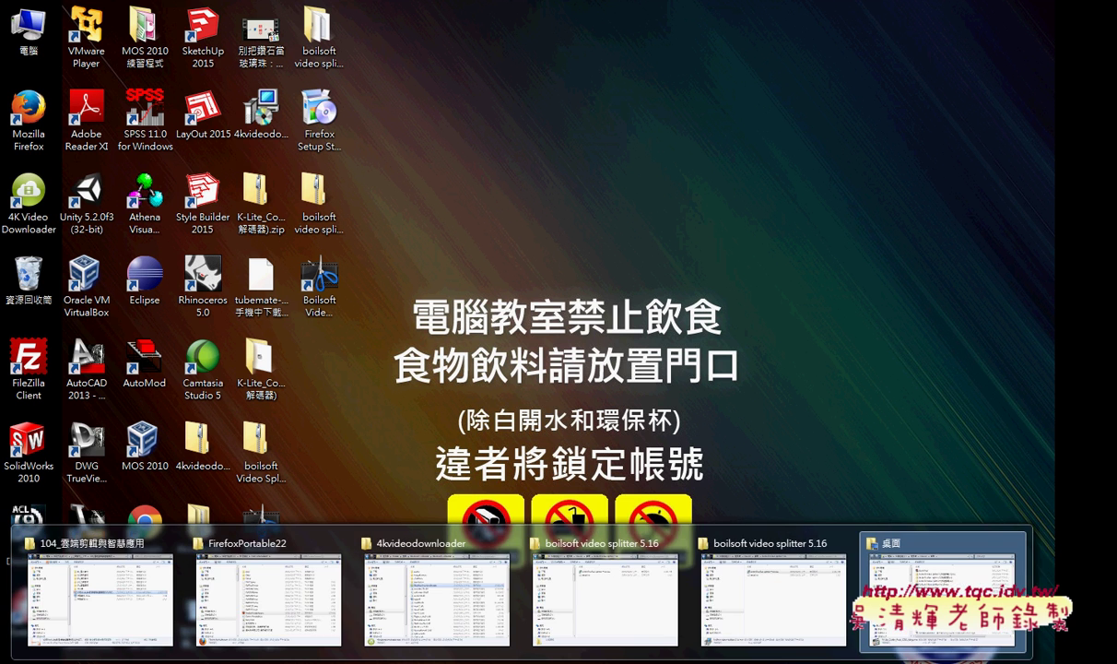
- Minimize the Chrome Google Drive window to reveal the Windows desktop
{"action": "mouse_move", "coordinate": [332, 659]}
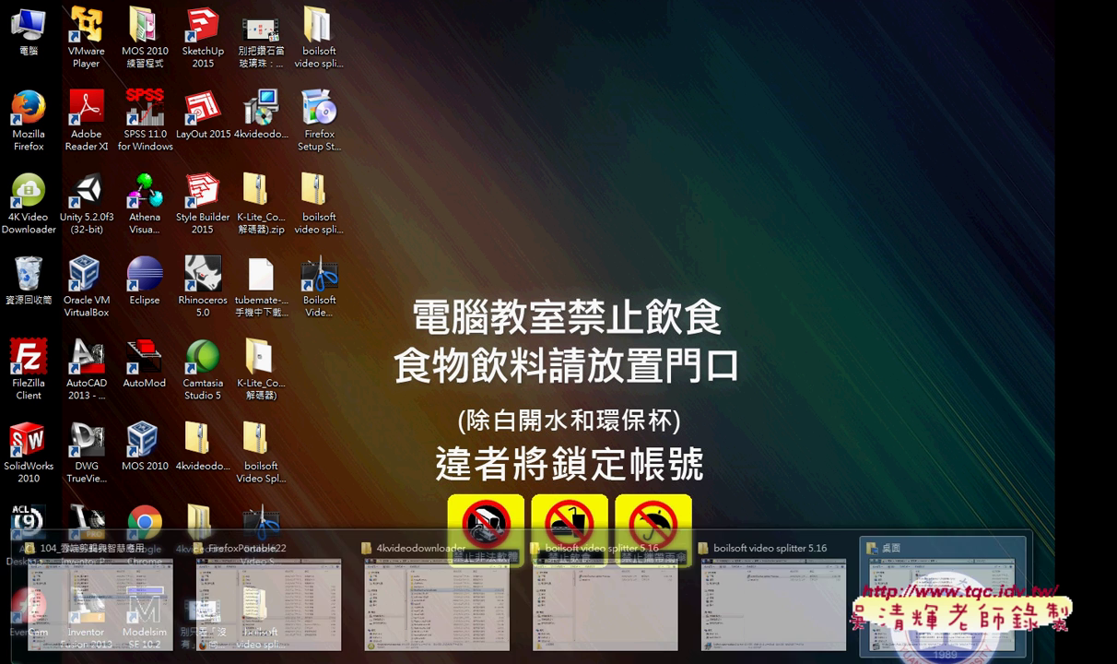
{"action": "mouse_move", "coordinate": [277, 659]}
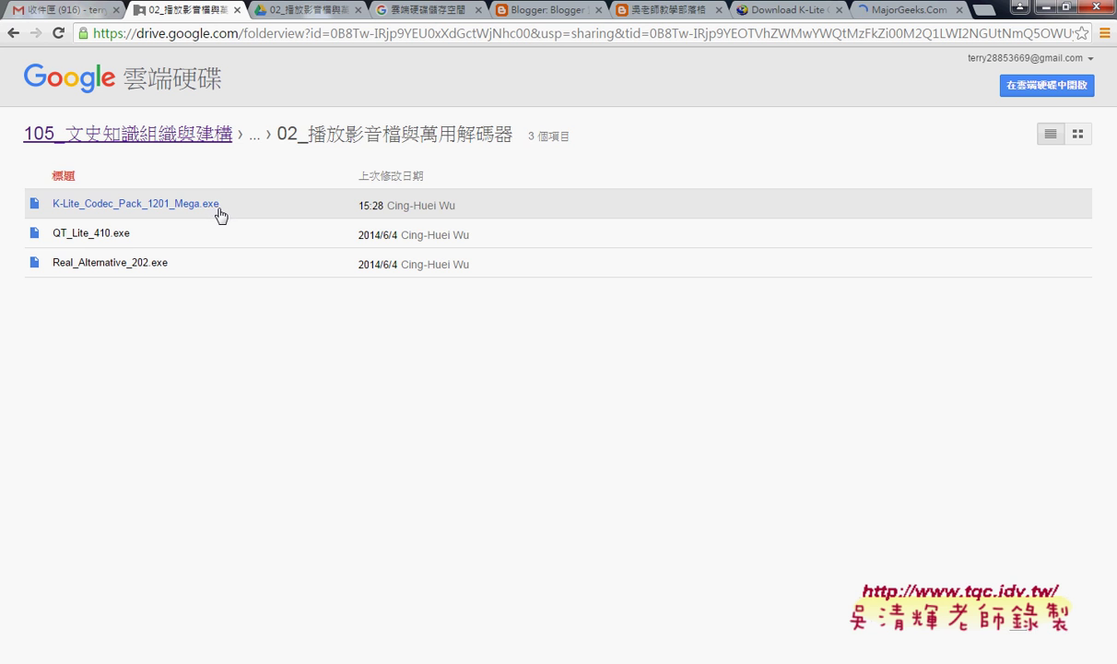
{"action": "key", "text": "super+d"}
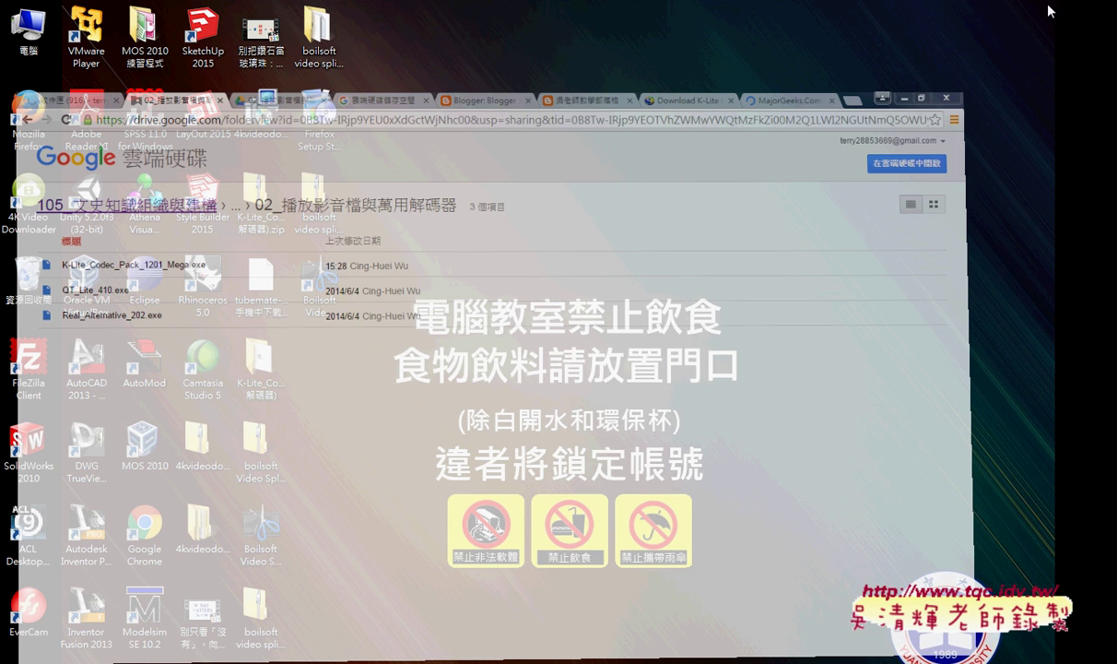
- Launch Boilsoft Video Splitter and drag the TEDxTaipei talk MP4 from the desktop into it
{"action": "double_click", "coordinate": [338, 298]}
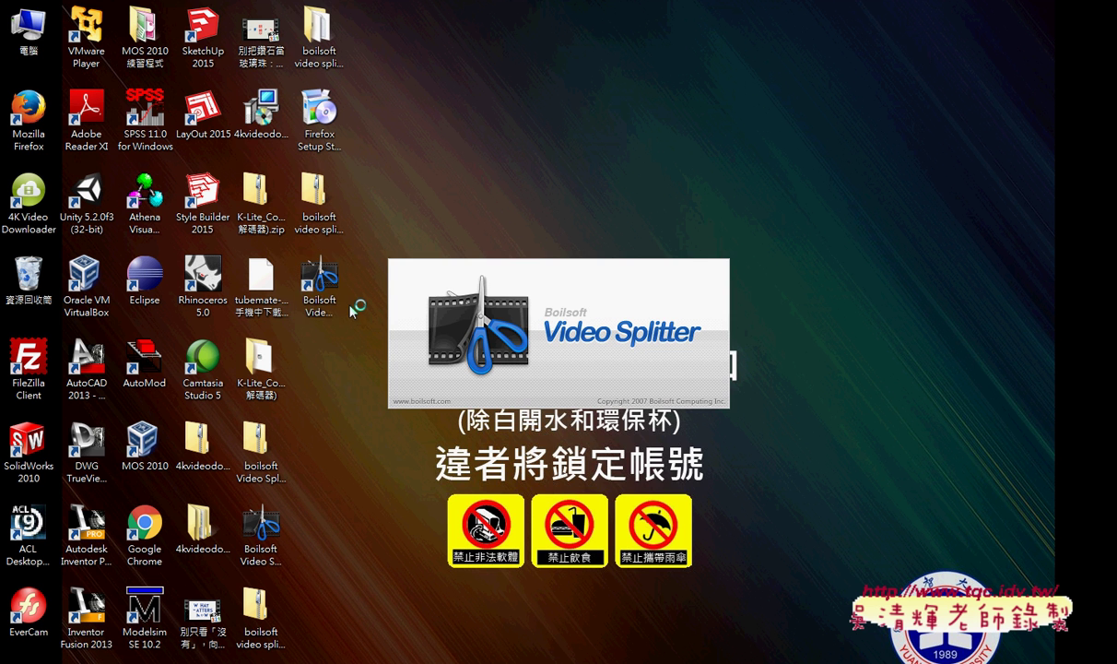
{"action": "left_click_drag", "start_coordinate": [448, 177], "coordinate": [566, 150]}
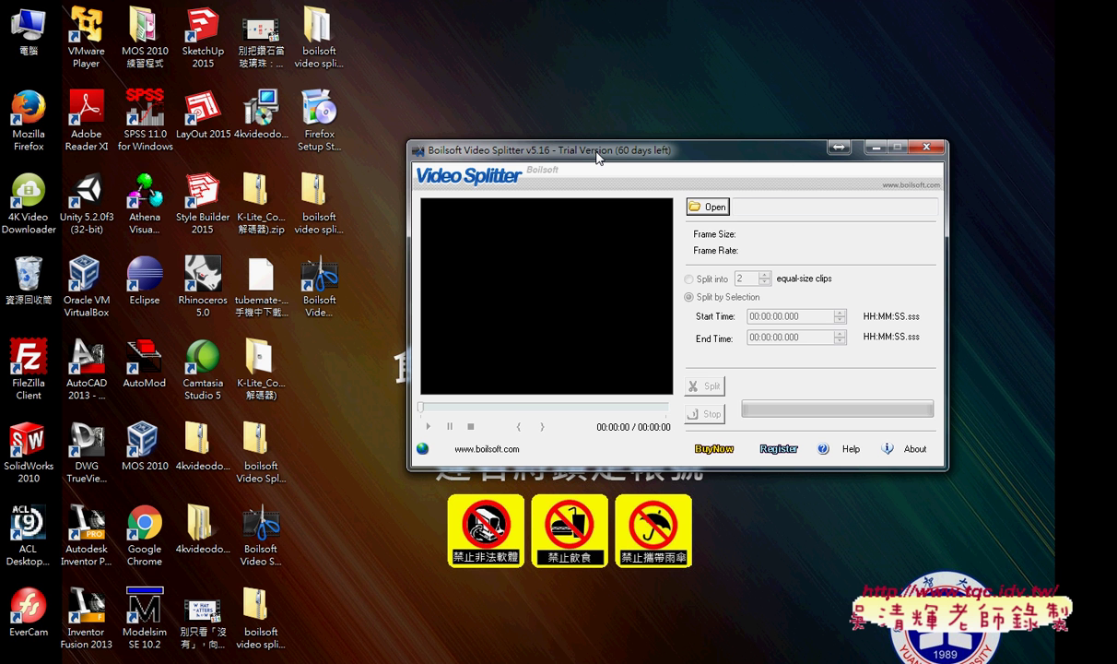
{"action": "left_click", "coordinate": [262, 51]}
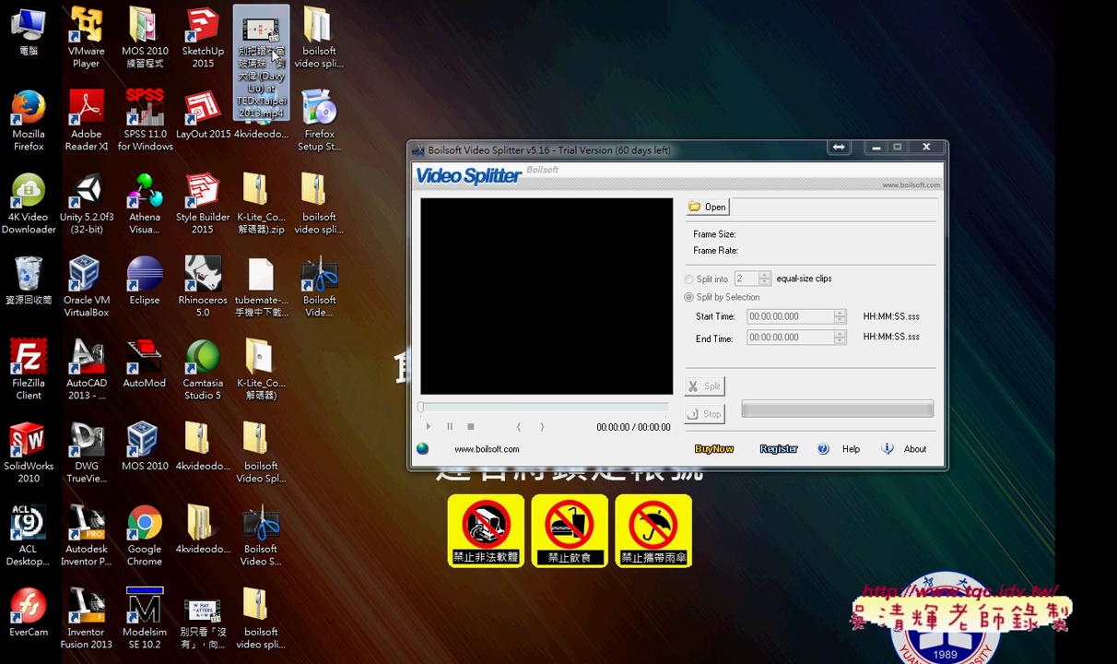
{"action": "left_click_drag", "start_coordinate": [272, 35], "coordinate": [499, 248]}
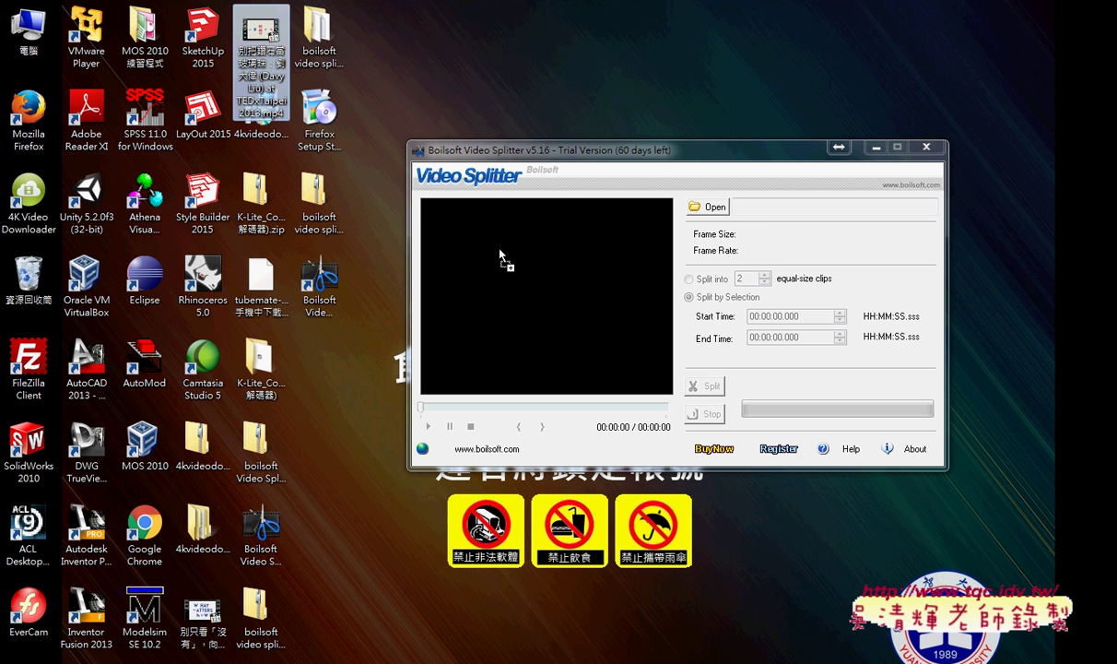
{"action": "left_click_drag", "start_coordinate": [499, 249], "coordinate": [500, 250]}
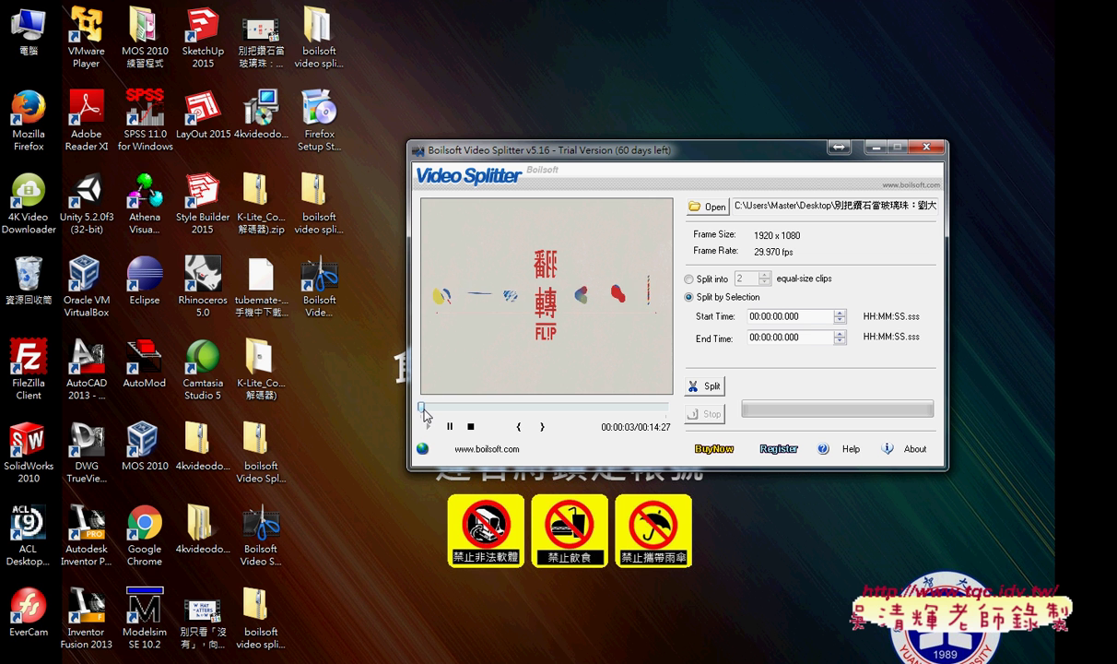
- Mark the clip selection from 00:02:53.016 to 00:03:23.219
{"action": "left_click_drag", "start_coordinate": [422, 407], "coordinate": [470, 408]}
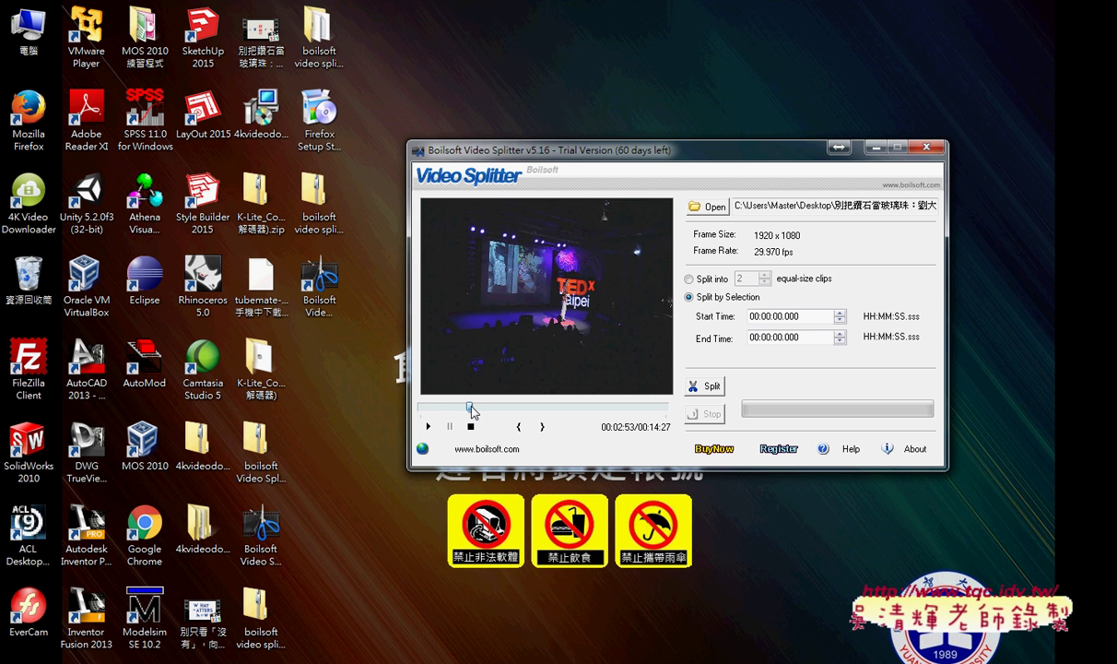
{"action": "left_click", "coordinate": [519, 426]}
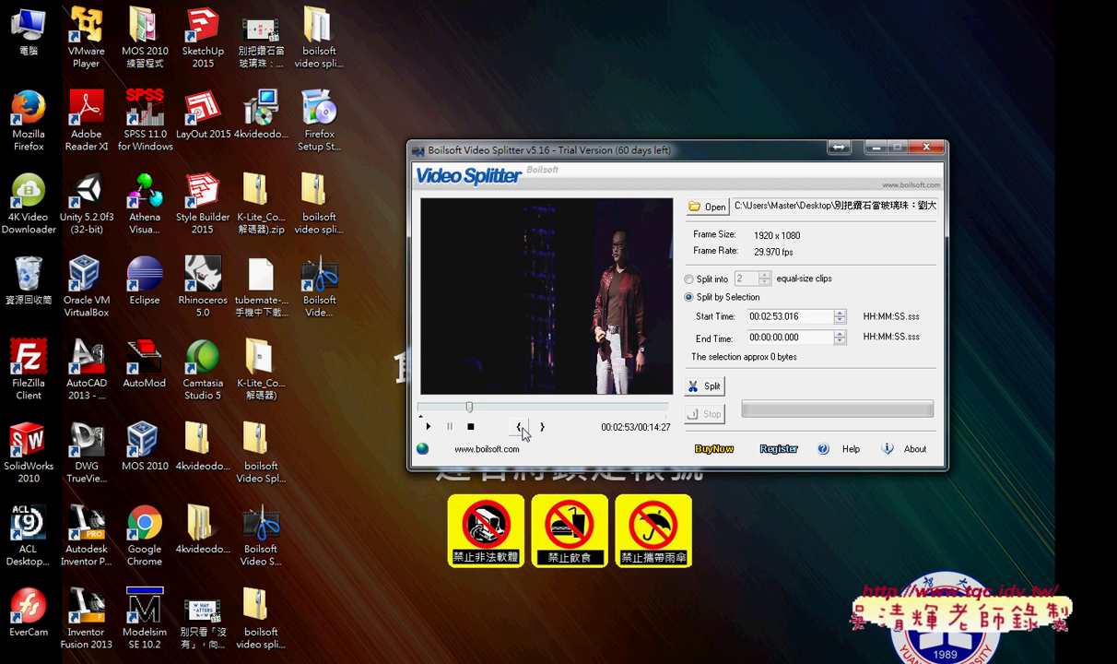
{"action": "left_click_drag", "start_coordinate": [469, 408], "coordinate": [476, 407]}
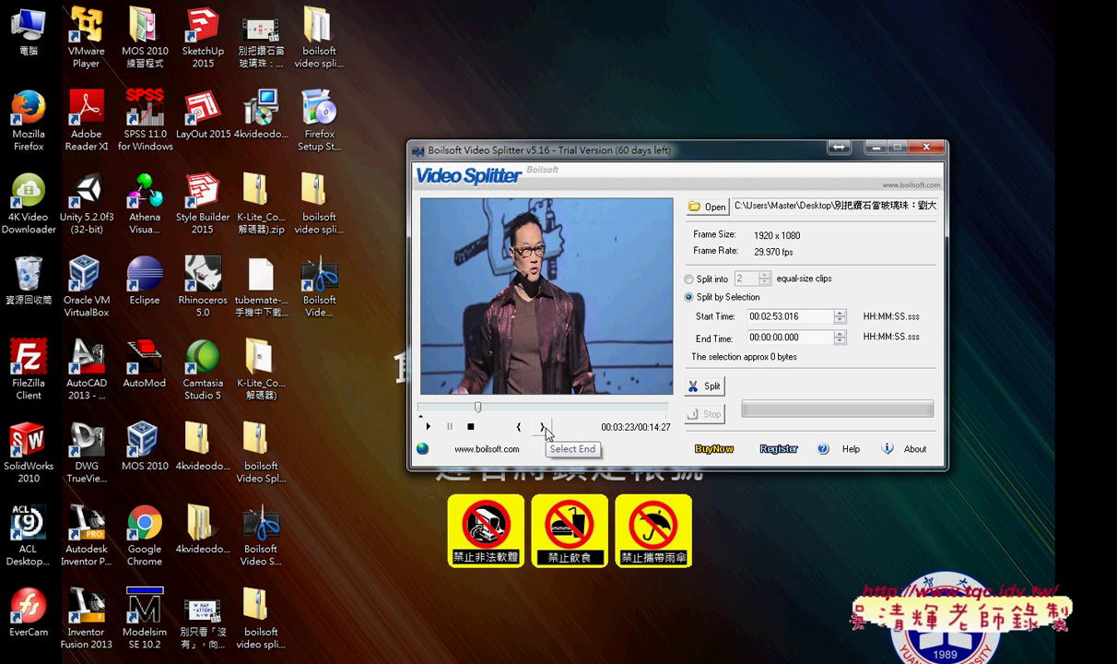
{"action": "left_click", "coordinate": [542, 427]}
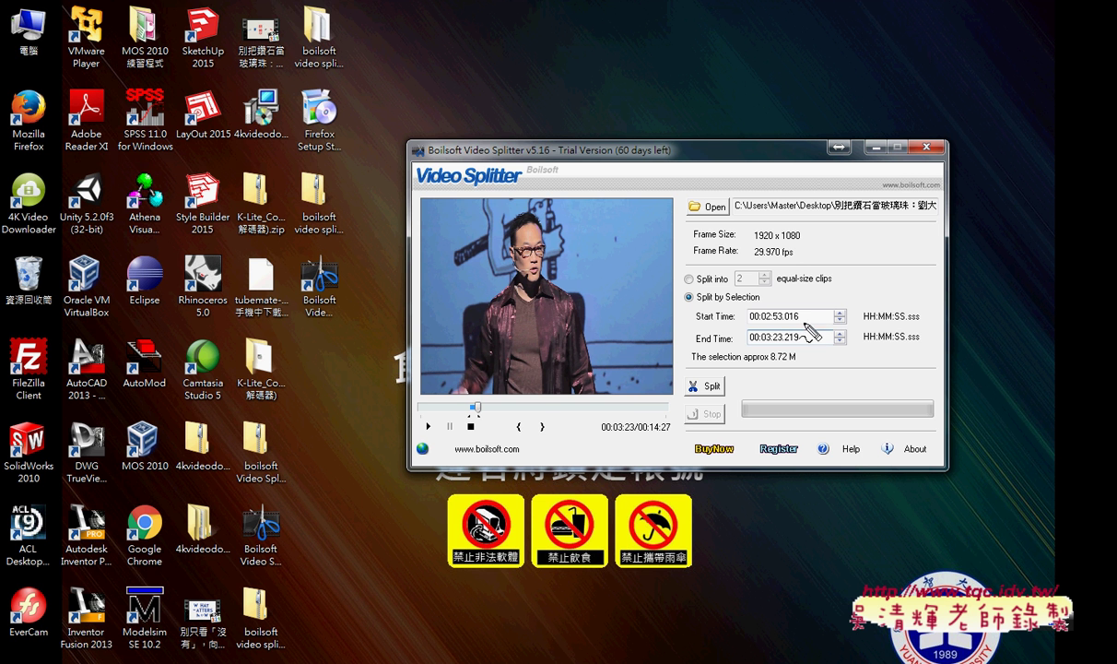
- Draw red on-screen annotations underlining the end time, then clear them
{"action": "mouse_move", "coordinate": [535, 427]}
{"action": "left_mouse_down"}
{"action": "mouse_move", "coordinate": [701, 341]}
{"action": "mouse_move", "coordinate": [770, 346]}
{"action": "left_mouse_up"}
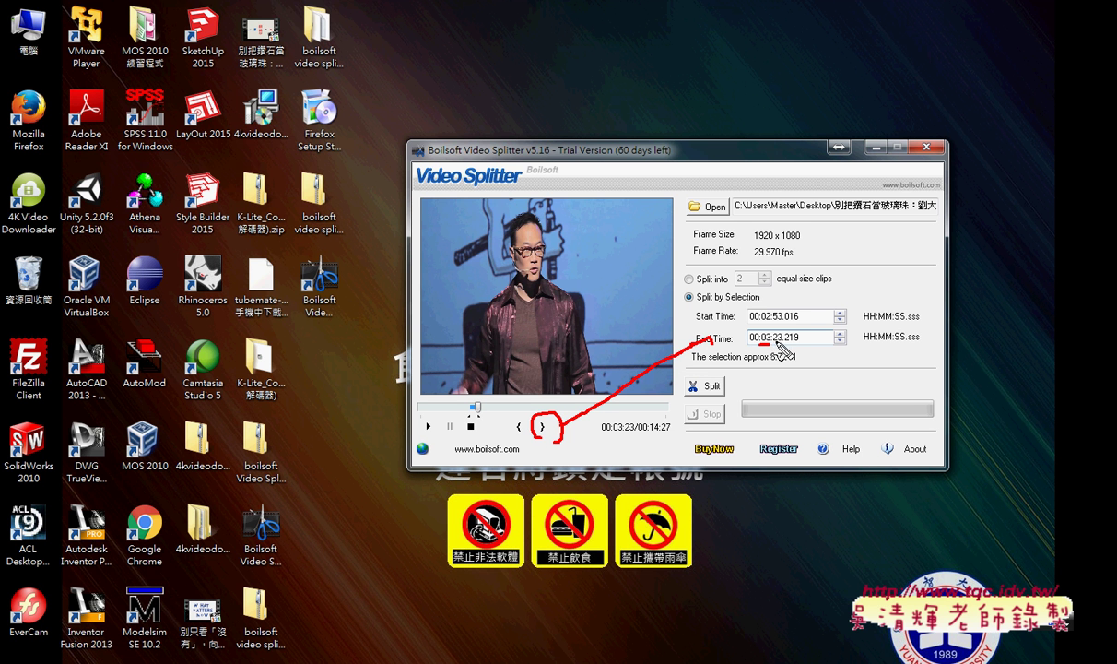
{"action": "left_click_drag", "start_coordinate": [785, 346], "coordinate": [798, 344]}
{"action": "key", "text": "Escape"}
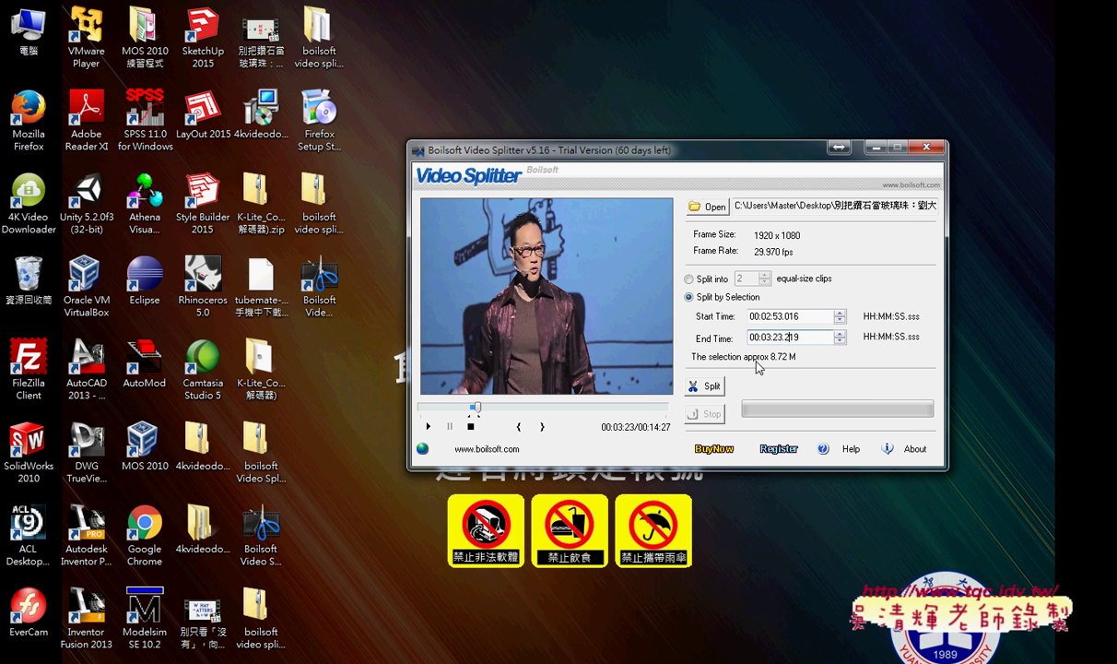
- Split the selection to the desktop as 別把鑽石當玻璃珠01.mp4 and dismiss the trial warning
{"action": "left_click", "coordinate": [712, 387]}
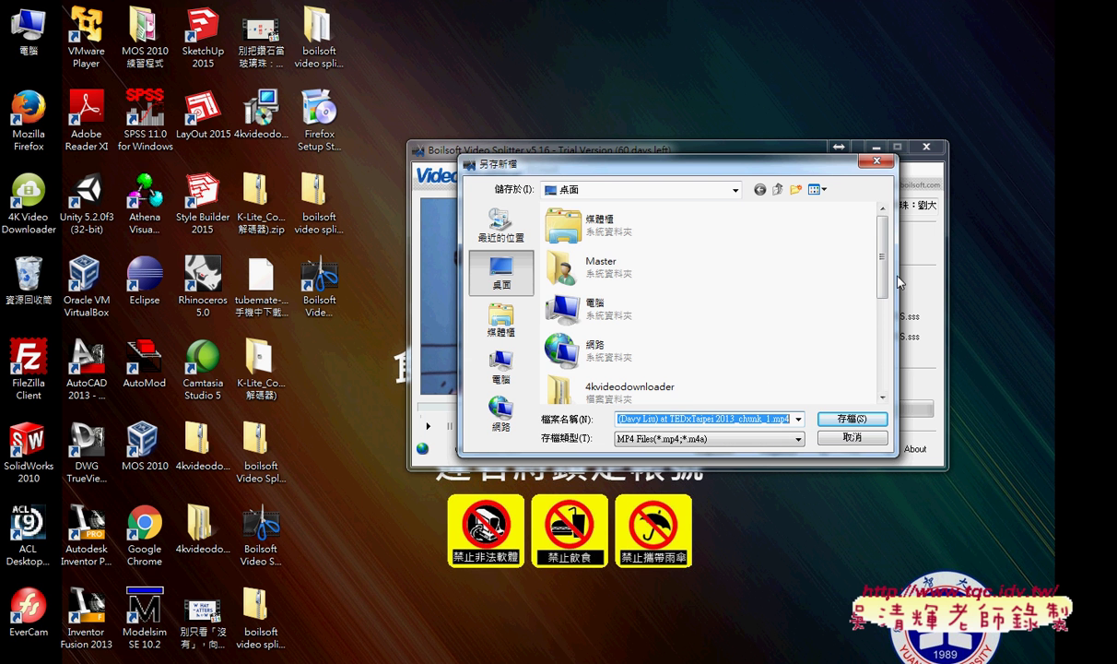
{"action": "scroll", "coordinate": [886, 267], "scroll_direction": "down", "scroll_amount": 2}
{"action": "scroll", "coordinate": [886, 267], "scroll_direction": "up", "scroll_amount": 2}
{"action": "key", "text": "shift+Home"}
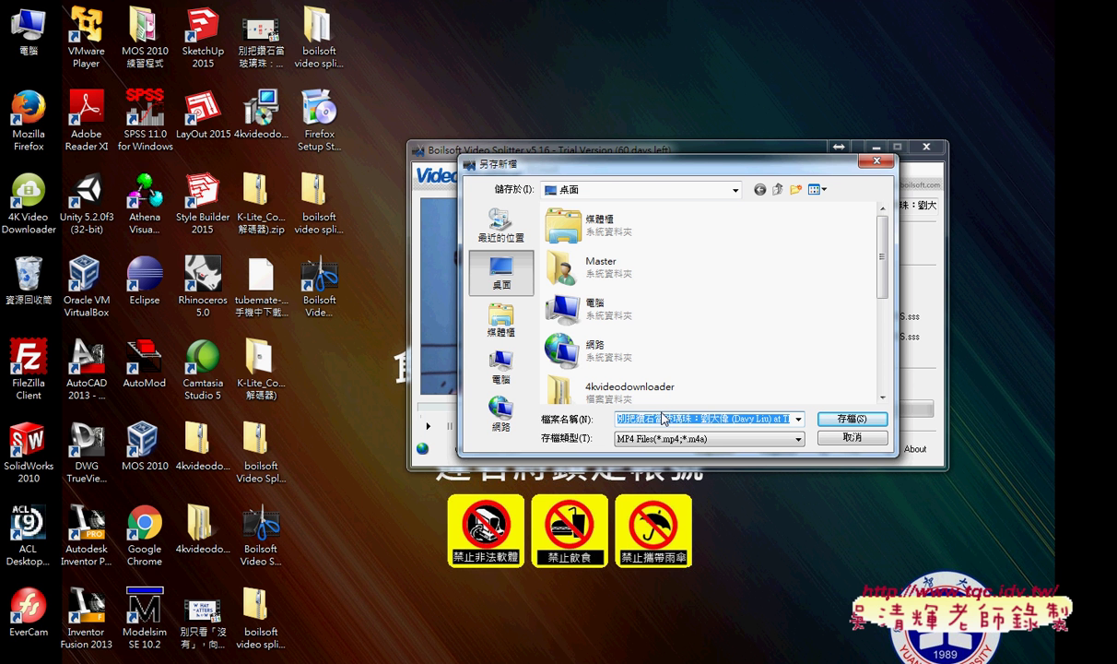
{"action": "left_click", "coordinate": [627, 422]}
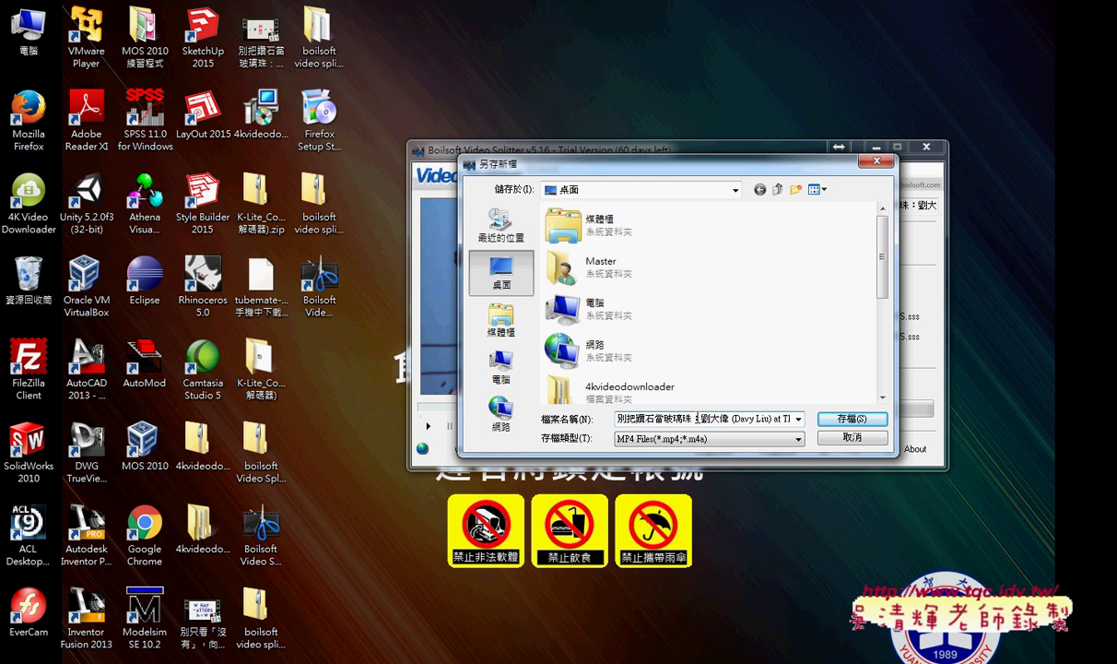
{"action": "left_click_drag", "start_coordinate": [693, 418], "coordinate": [934, 414]}
{"action": "type", "text": "0"}
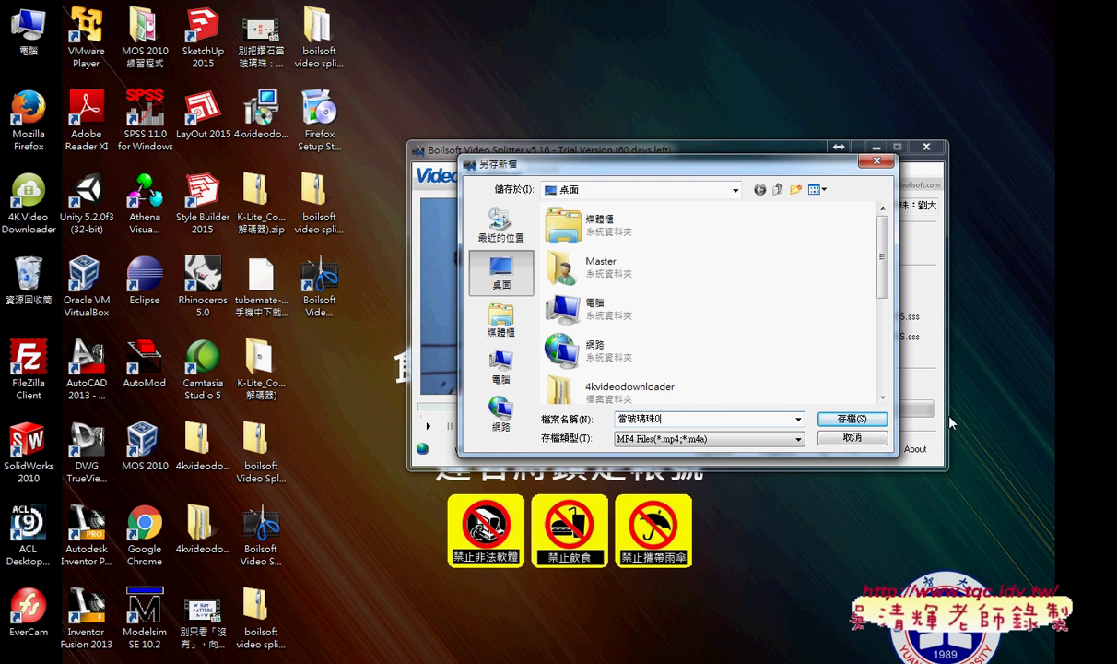
{"action": "type", "text": "別把鑽石"}
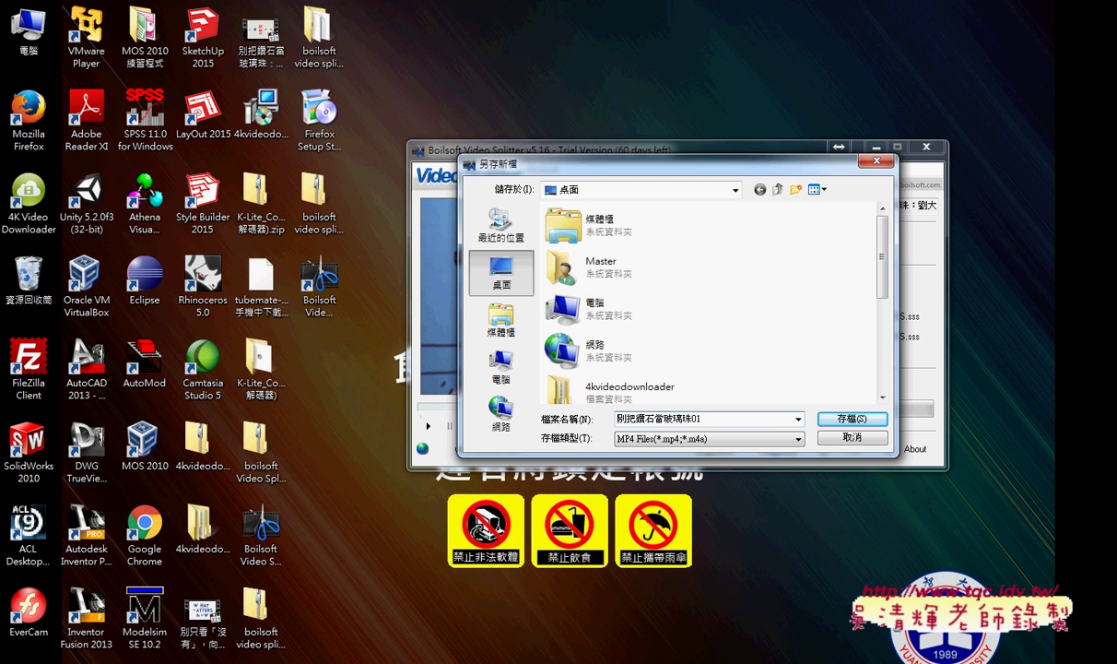
{"action": "key", "text": "Return"}
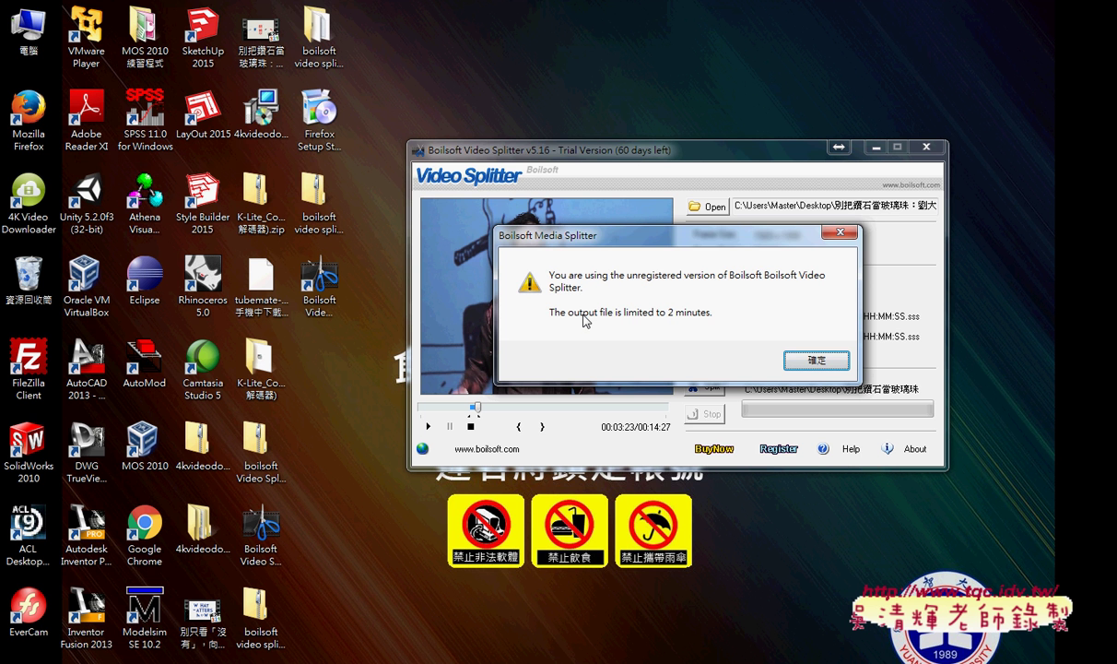
{"action": "left_click", "coordinate": [807, 363]}
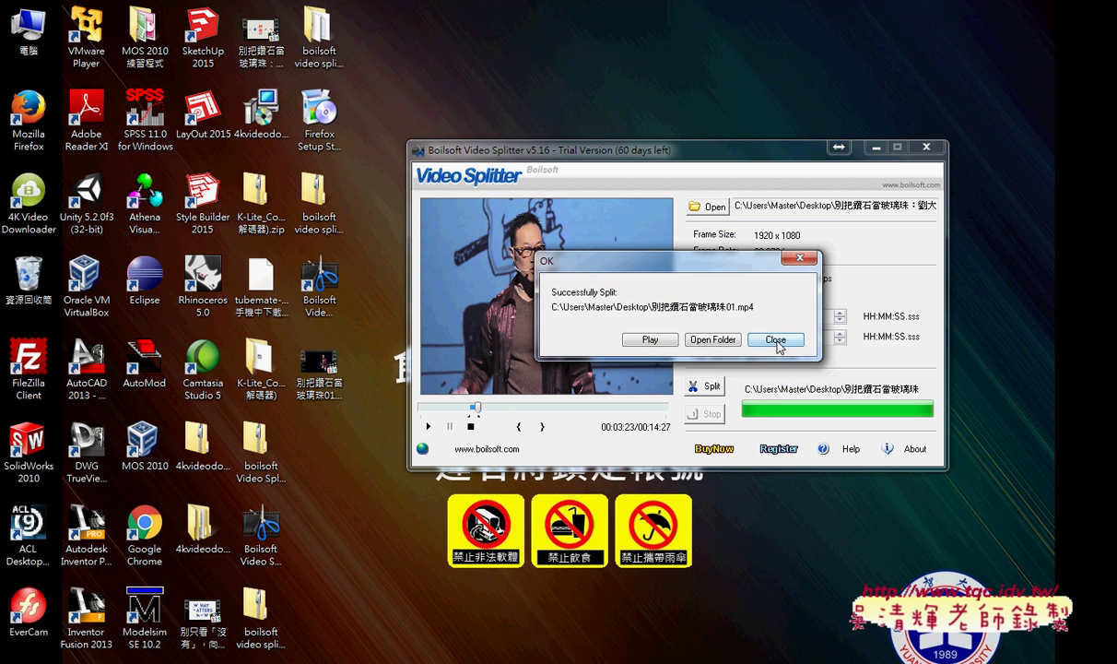
- Close the success message and seek to 05:18 to begin the second clip
{"action": "left_click", "coordinate": [776, 339]}
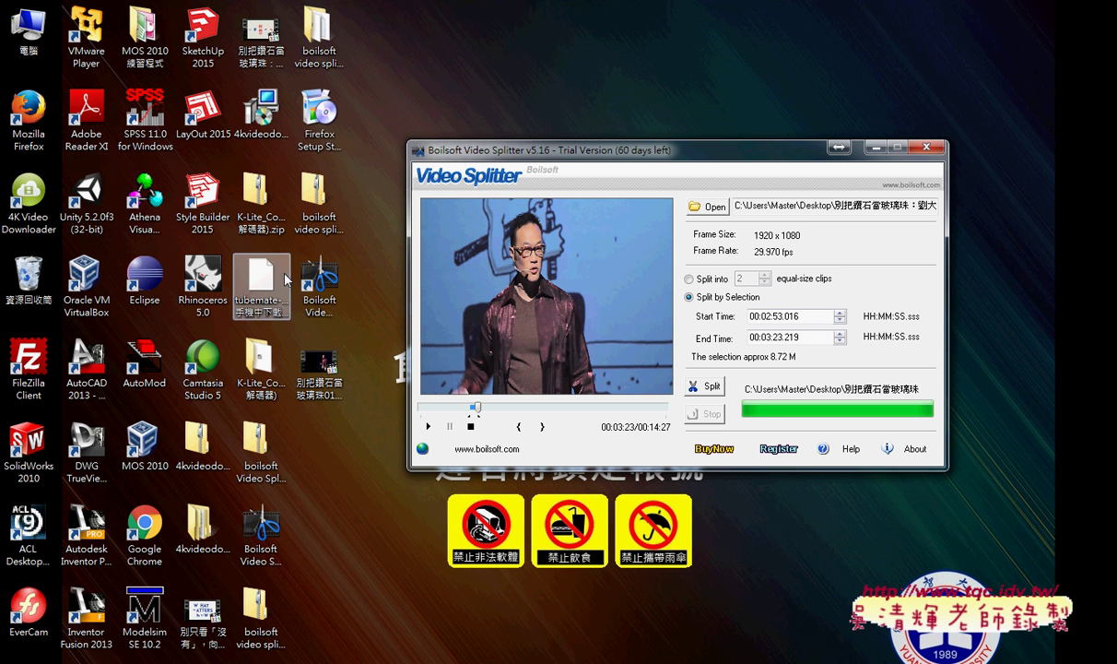
{"action": "left_click", "coordinate": [493, 408]}
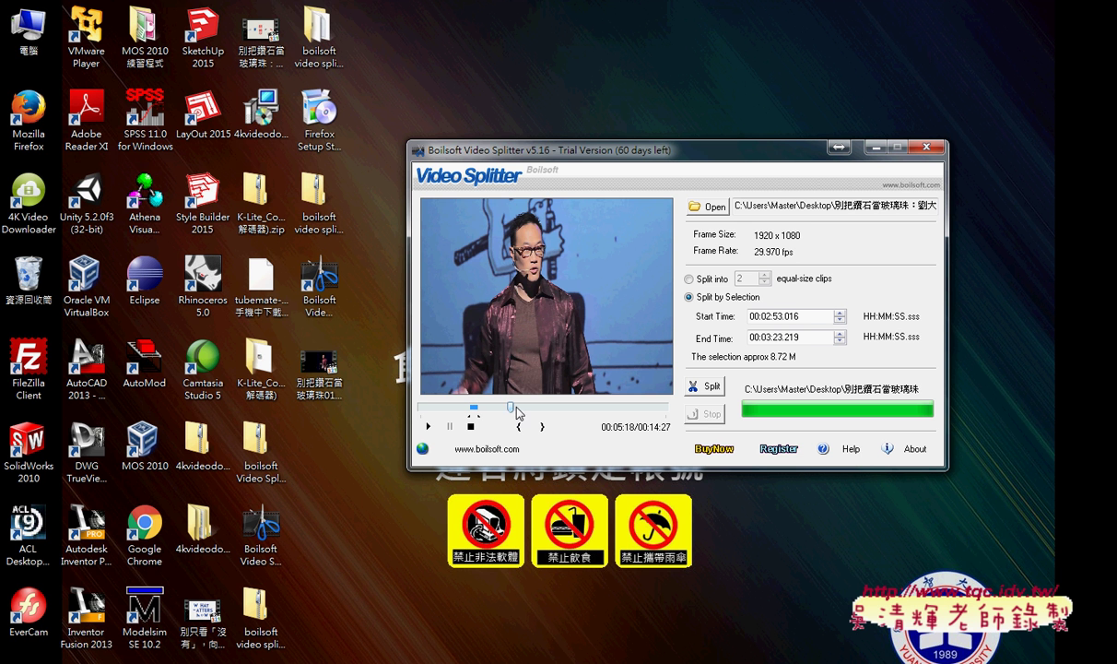
{"action": "left_click_drag", "start_coordinate": [496, 409], "coordinate": [526, 409]}
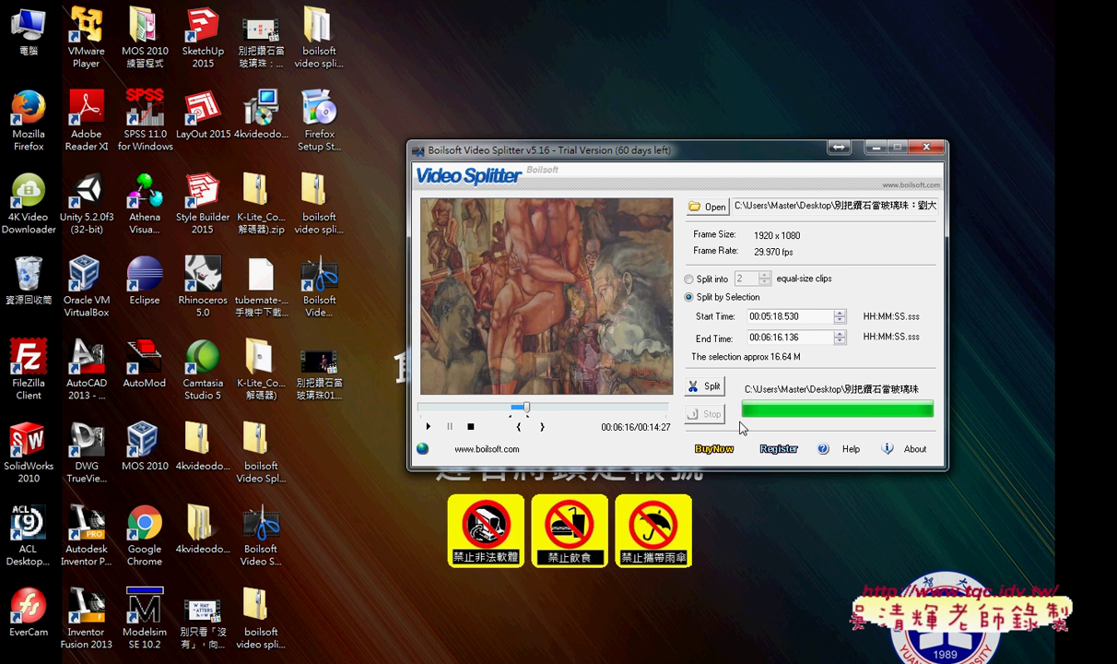
- Split the second selection, saving it as 別把鑽石當玻璃珠02.mp4
{"action": "left_click", "coordinate": [690, 386]}
{"action": "left_click", "coordinate": [645, 421]}
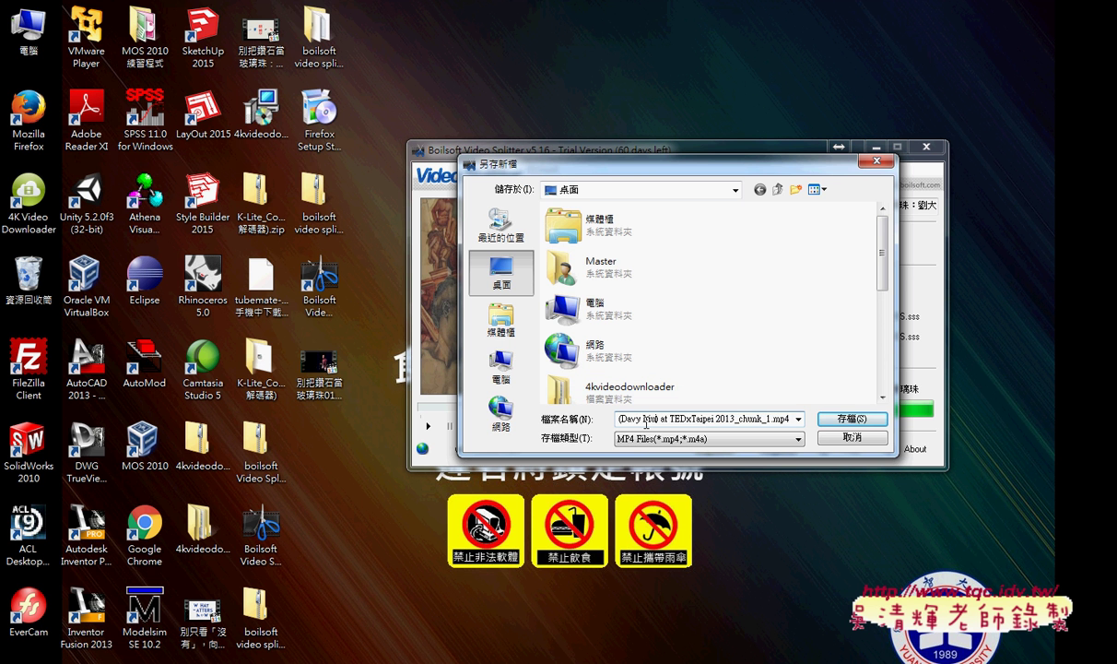
{"action": "key", "text": "Home"}
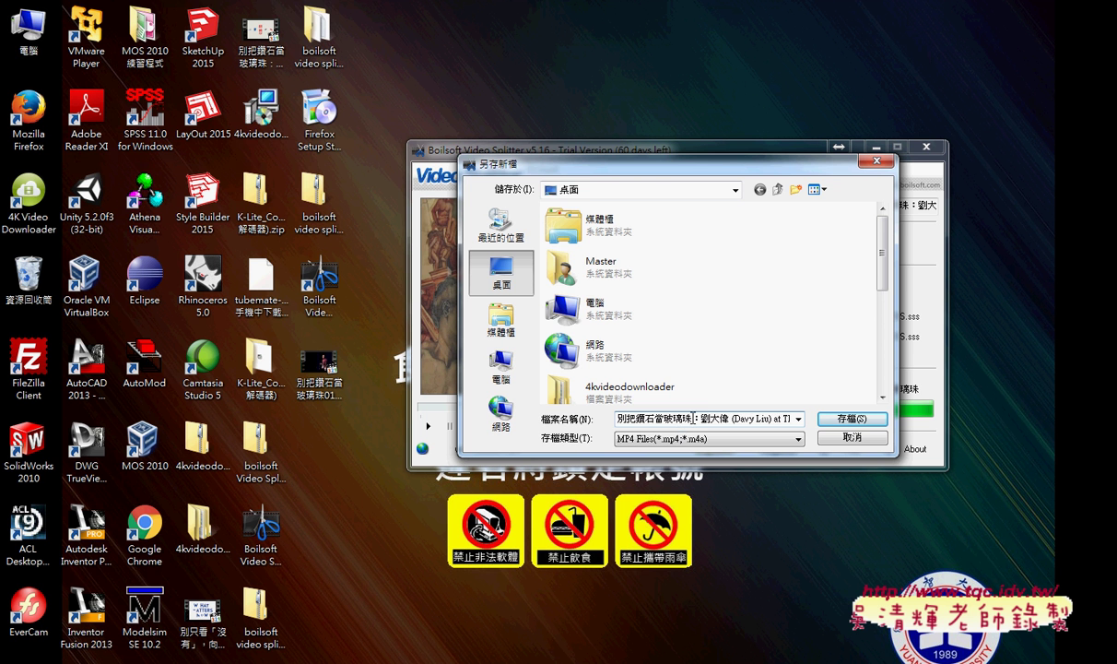
{"action": "left_click_drag", "start_coordinate": [692, 419], "coordinate": [1002, 428]}
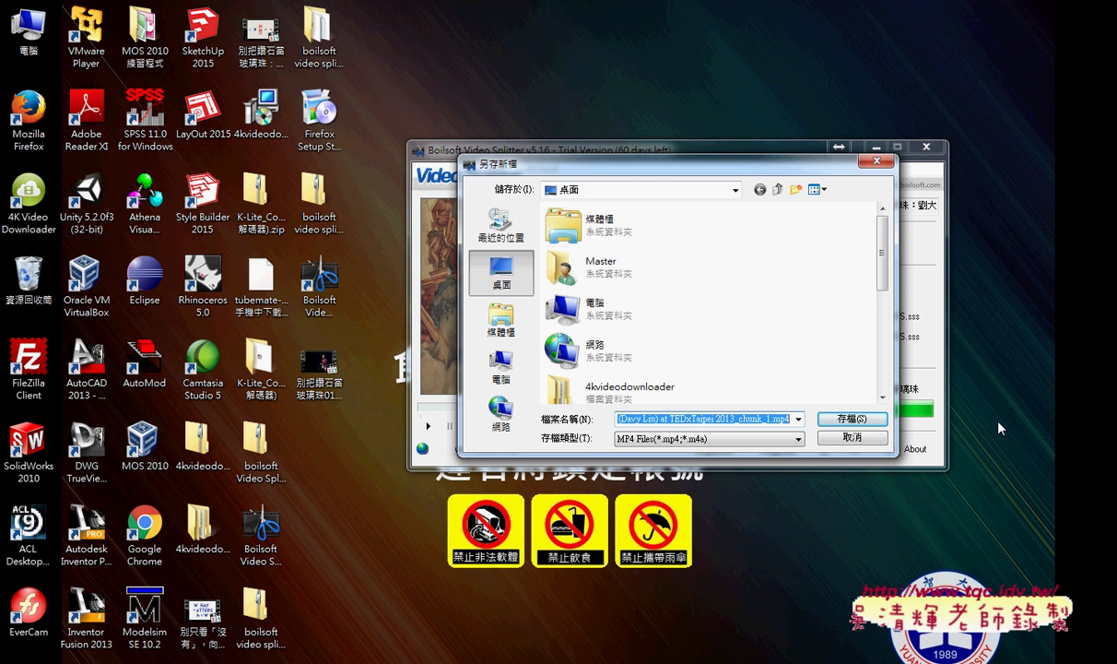
{"action": "key", "text": "BackSpace"}
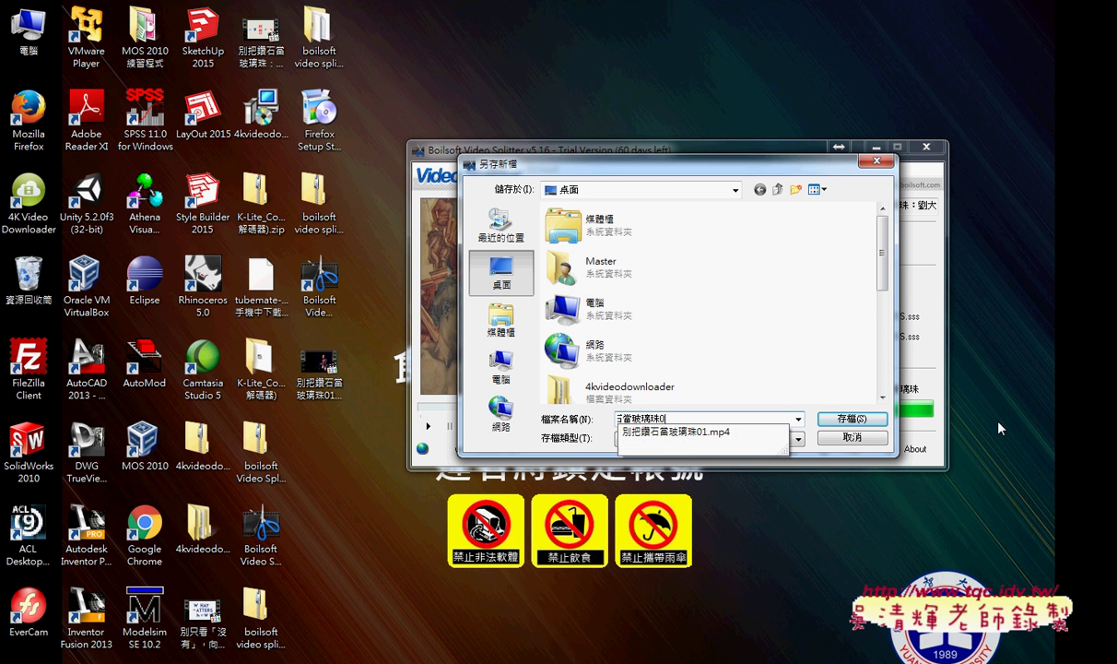
{"action": "key", "text": "Return"}
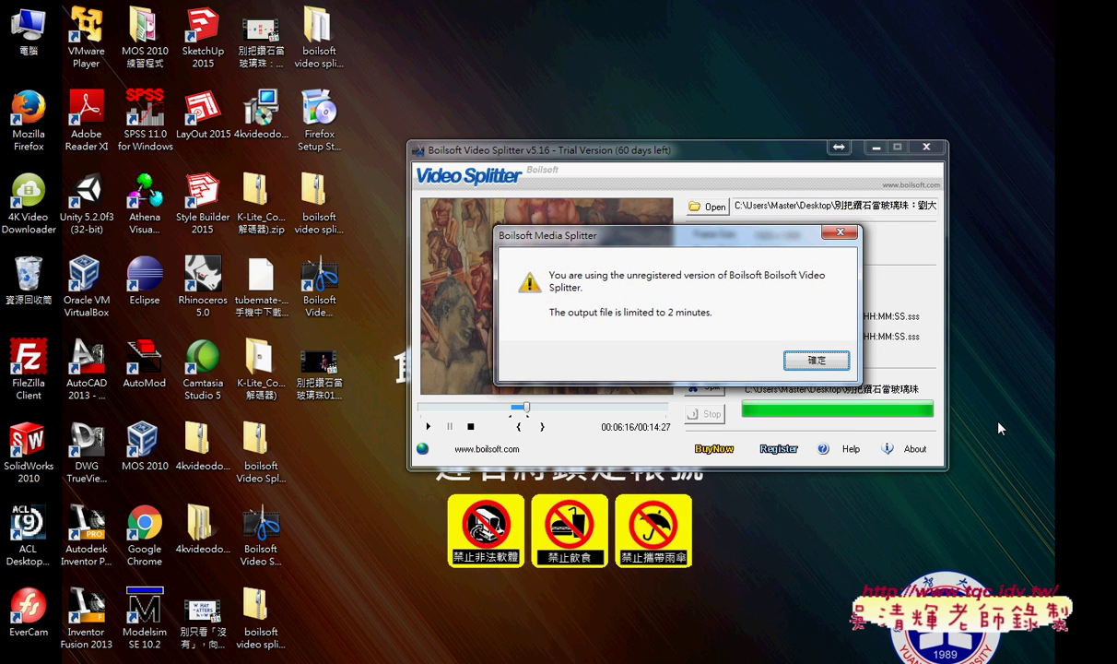
- Dismiss the trial and success notices, then mark the third clip from 00:08:38.949 to 00:09:31.154
{"action": "left_click", "coordinate": [795, 361]}
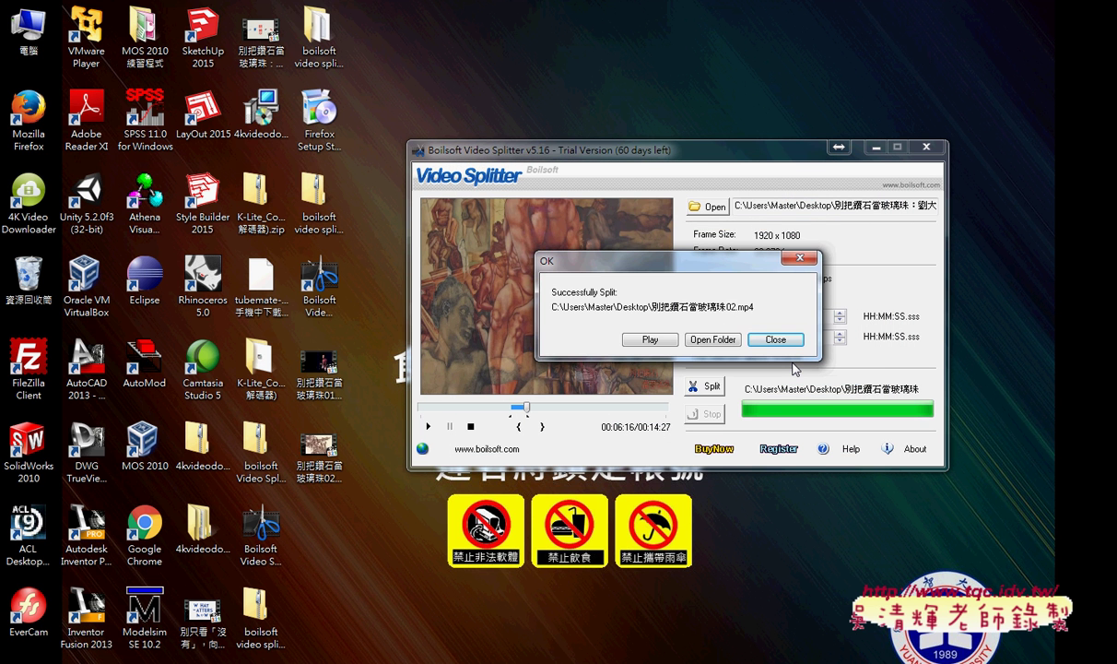
{"action": "left_click", "coordinate": [778, 339]}
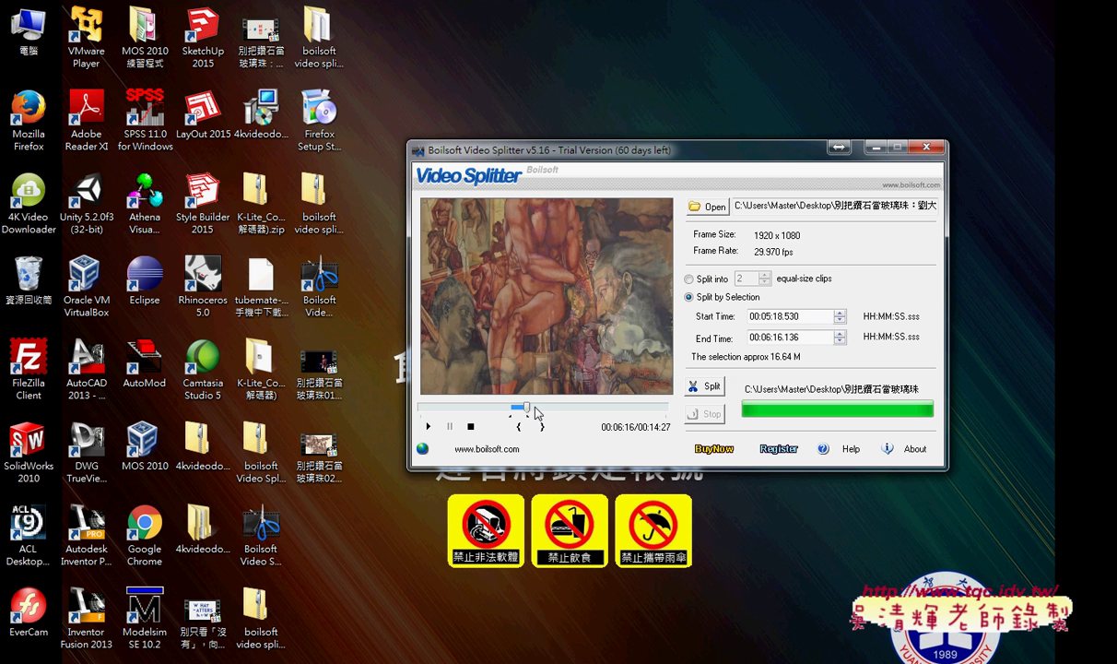
{"action": "left_click_drag", "start_coordinate": [529, 412], "coordinate": [582, 412]}
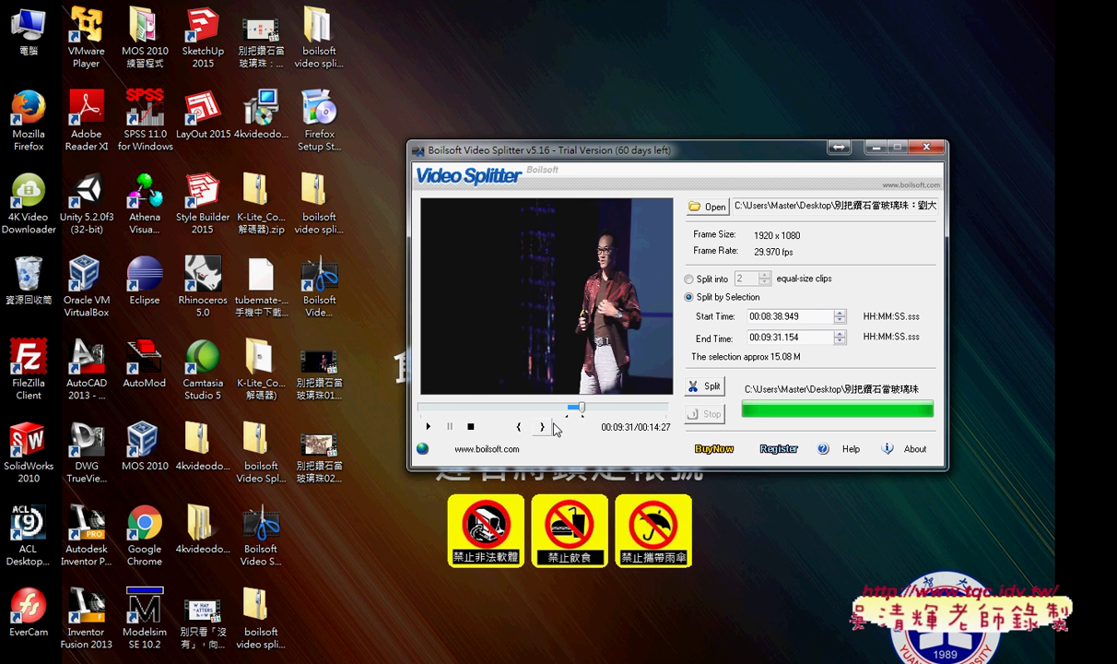
- Split the 08:38–09:31 selection as 別把鑽石當玻璃珠03.mp4 and dismiss the follow-up notices
{"action": "left_click", "coordinate": [705, 386]}
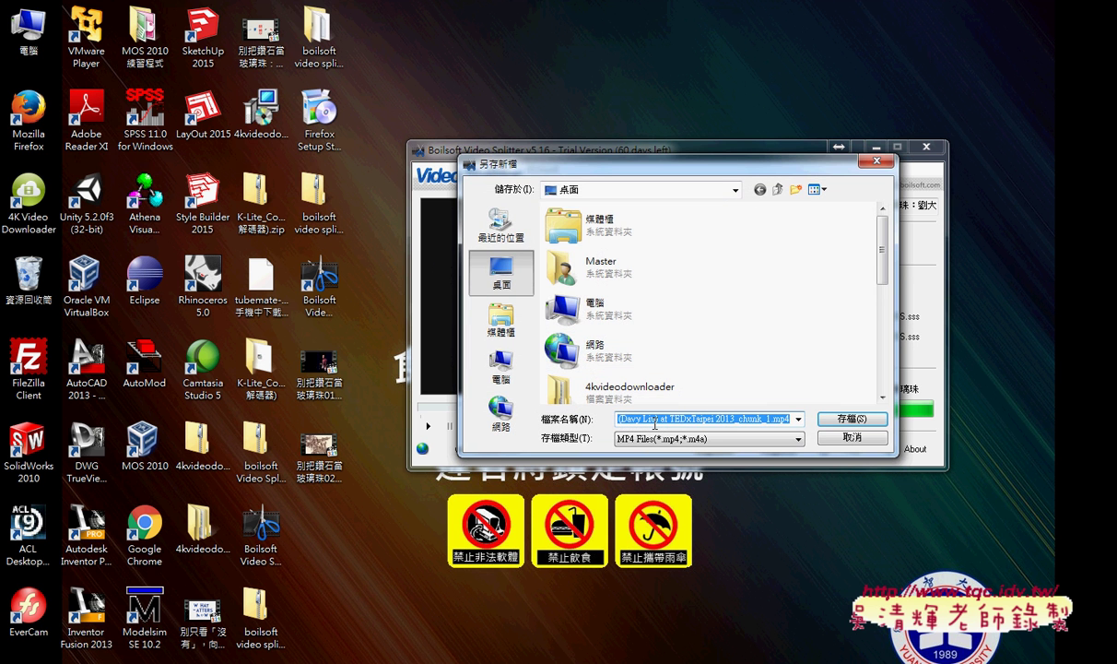
{"action": "left_click", "coordinate": [655, 421]}
{"action": "key", "text": "Home"}
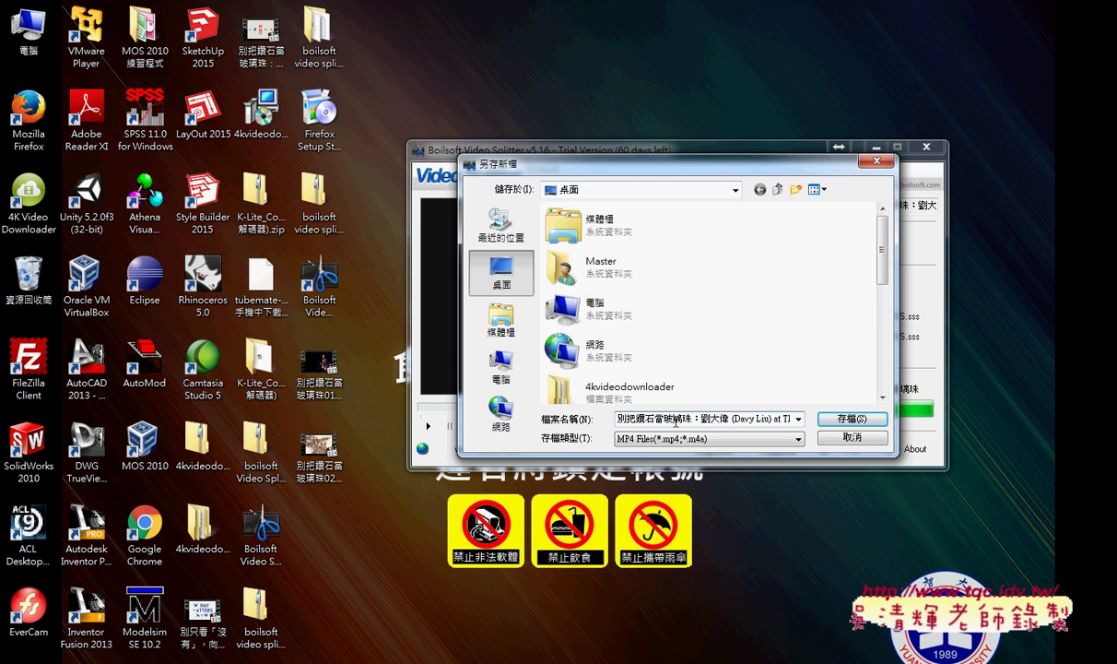
{"action": "left_click_drag", "start_coordinate": [688, 421], "coordinate": [929, 433]}
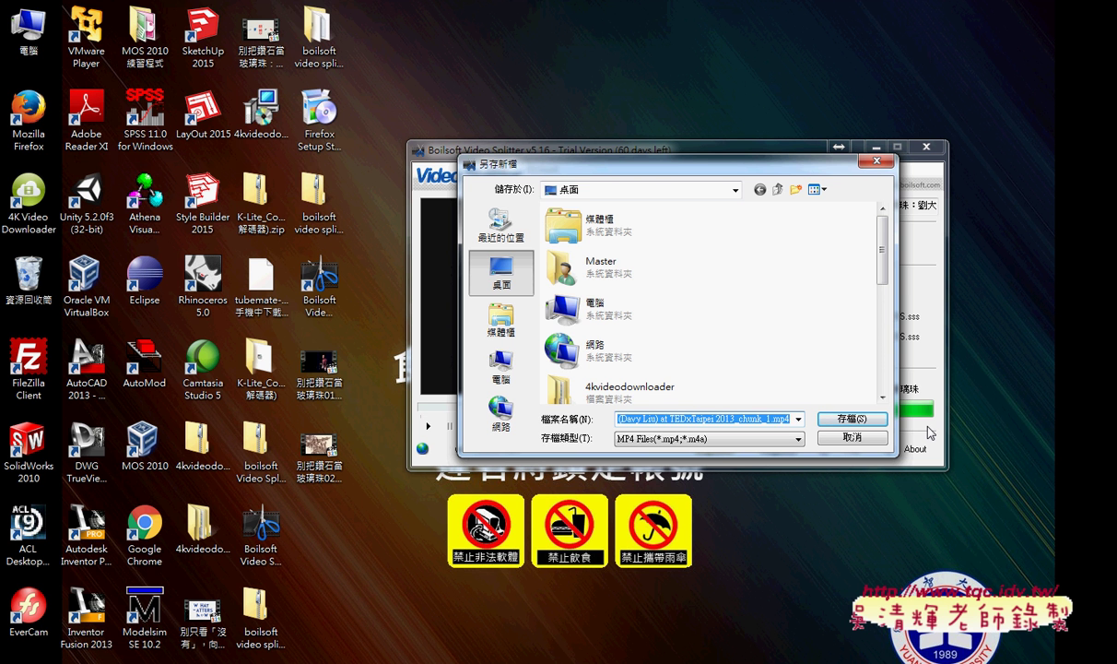
{"action": "key", "text": "Delete"}
{"action": "key", "text": "Return"}
{"action": "key", "text": "Return"}
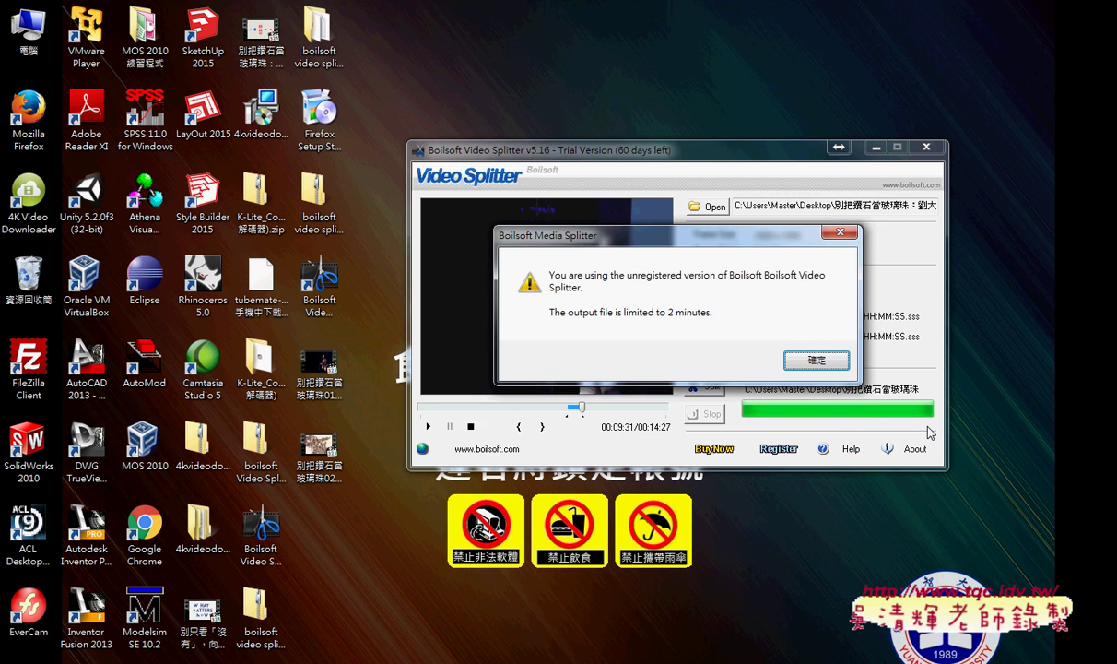
{"action": "key", "text": "Return"}
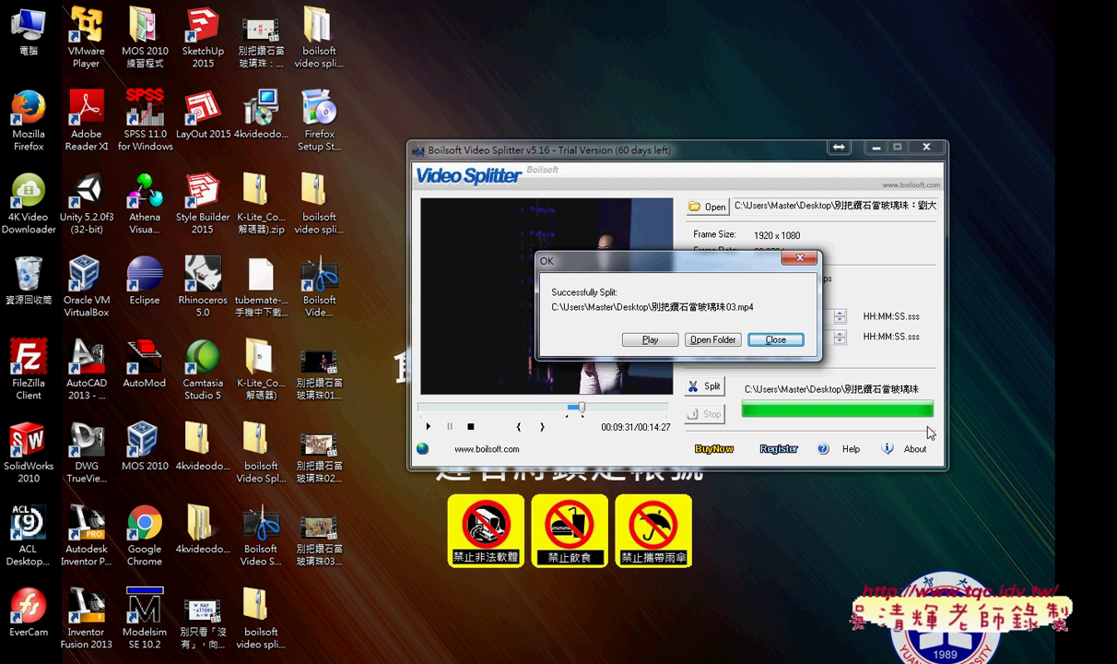
{"action": "left_click", "coordinate": [777, 340]}
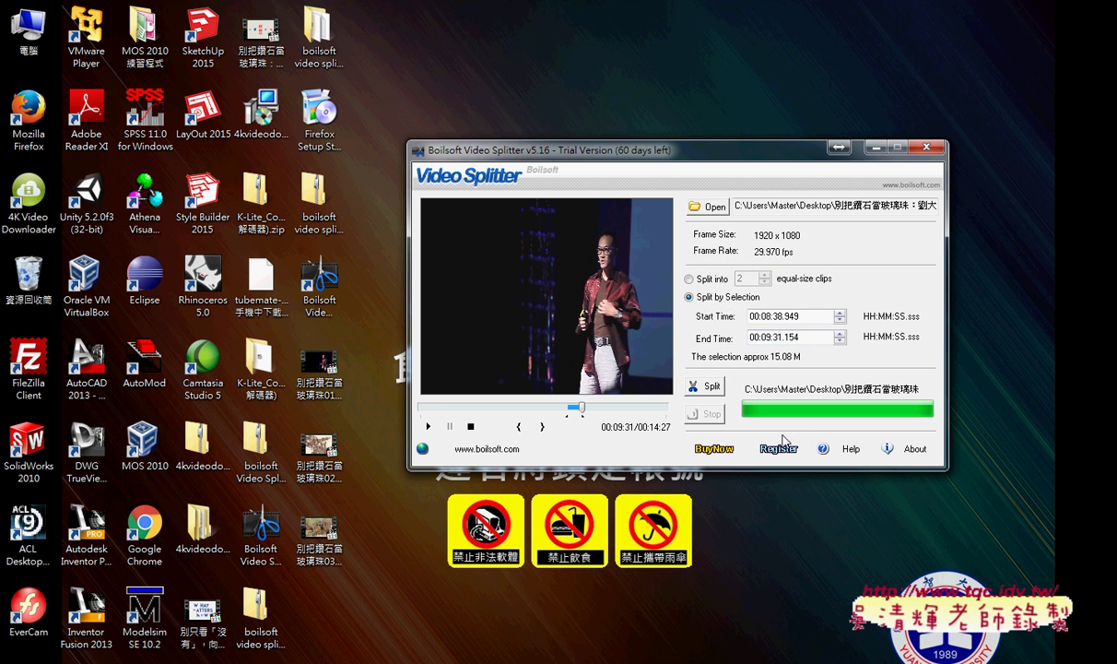
- Open the registration form and close it without entering a code
{"action": "left_click", "coordinate": [779, 449]}
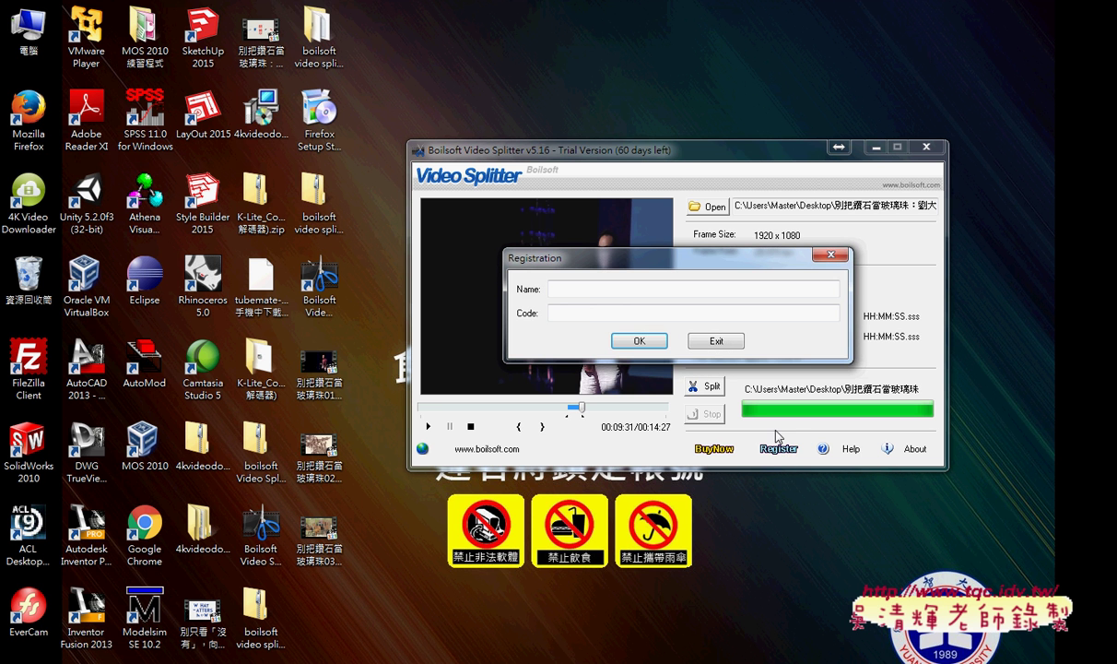
{"action": "left_click", "coordinate": [571, 314]}
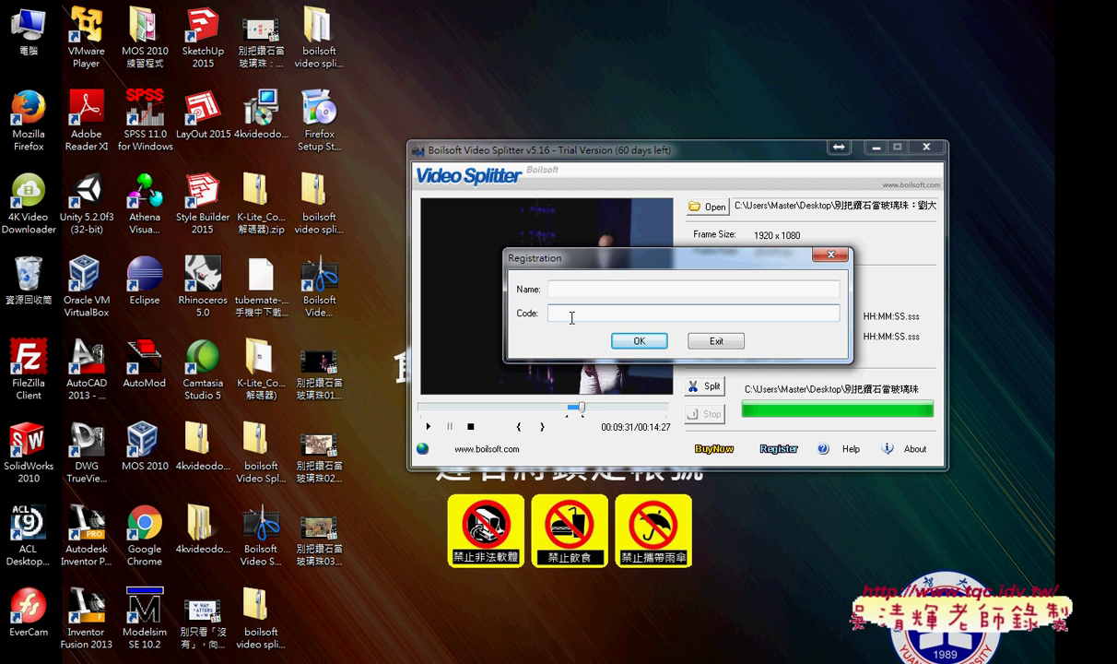
{"action": "key", "text": "Escape"}
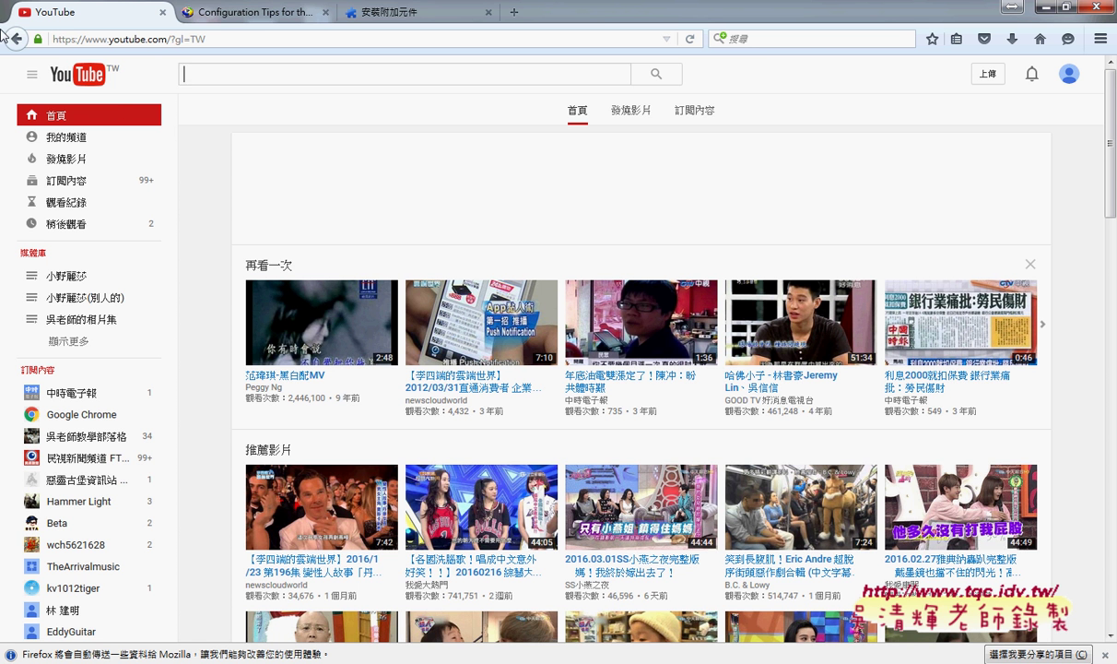
- Go to YouTube's video upload page via the 上傳 button
{"action": "left_click", "coordinate": [1067, 76]}
{"action": "left_click", "coordinate": [870, 77]}
{"action": "left_click", "coordinate": [987, 77]}
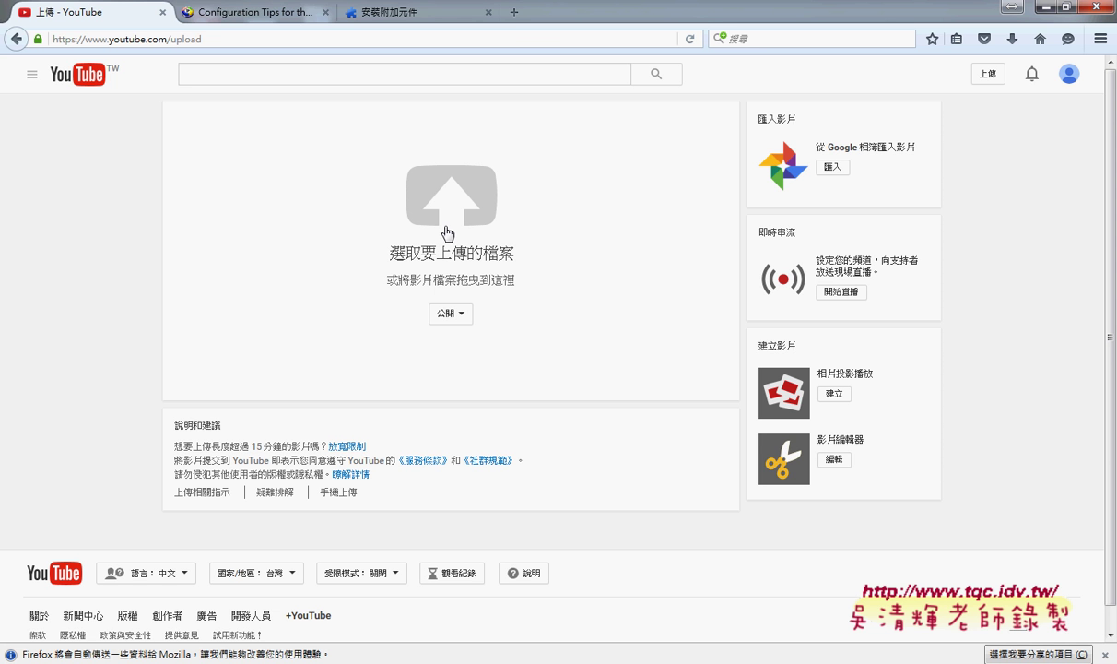
- Cancel the upload file picker and shrink Firefox so the desktop clips show
{"action": "left_click", "coordinate": [429, 202]}
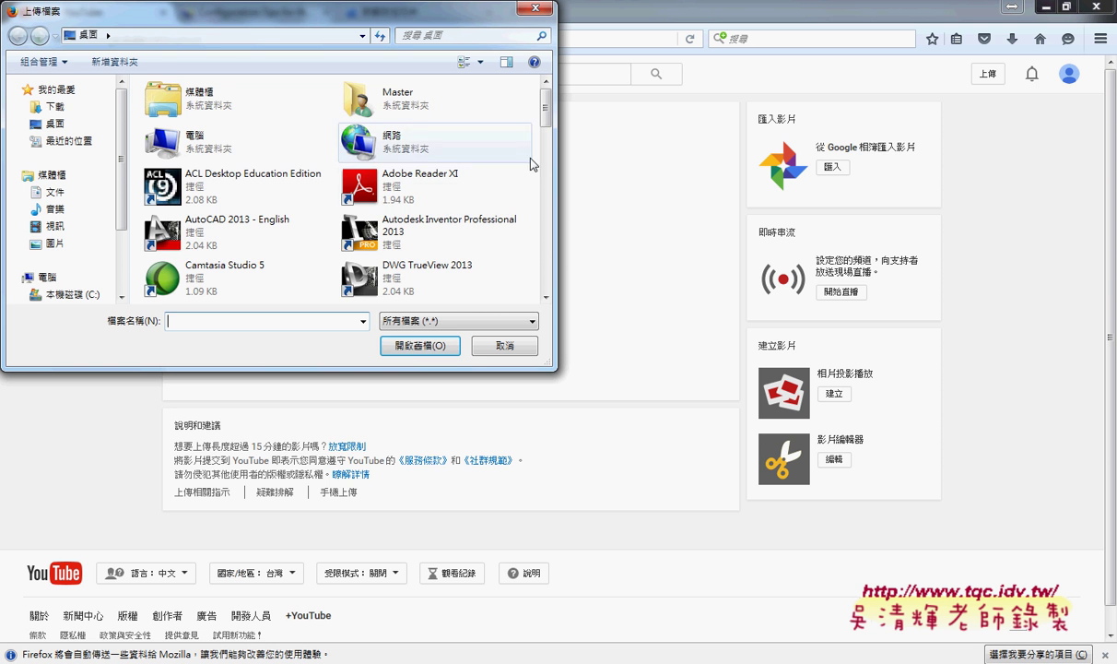
{"action": "left_click_drag", "start_coordinate": [546, 120], "coordinate": [548, 290]}
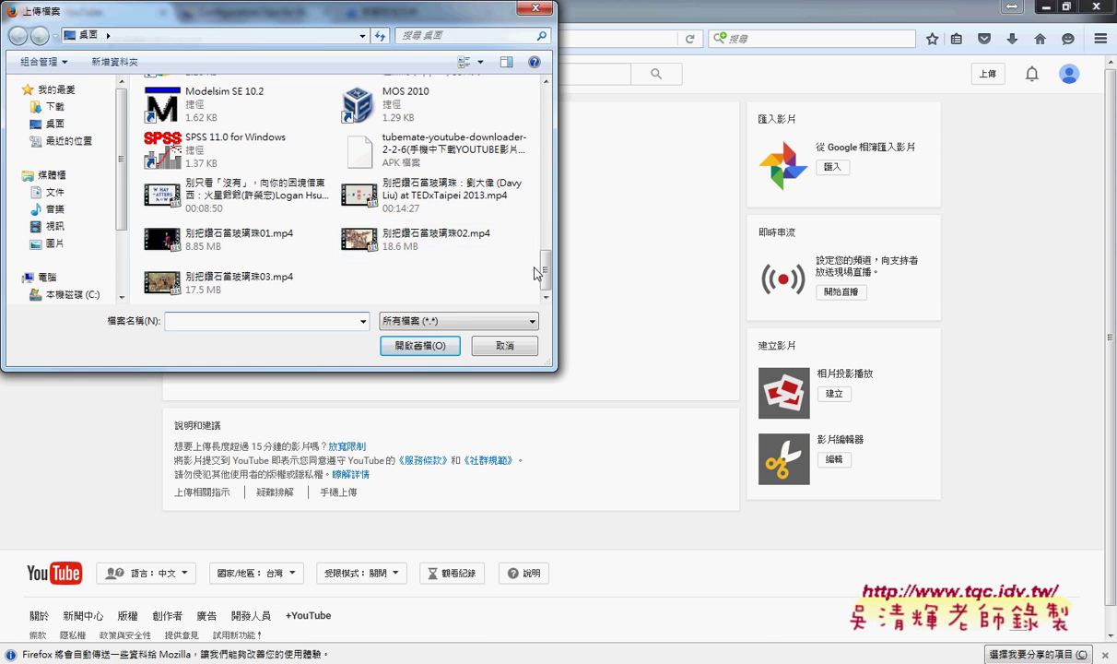
{"action": "left_click", "coordinate": [507, 344]}
{"action": "left_click_drag", "start_coordinate": [789, 9], "coordinate": [942, 75]}
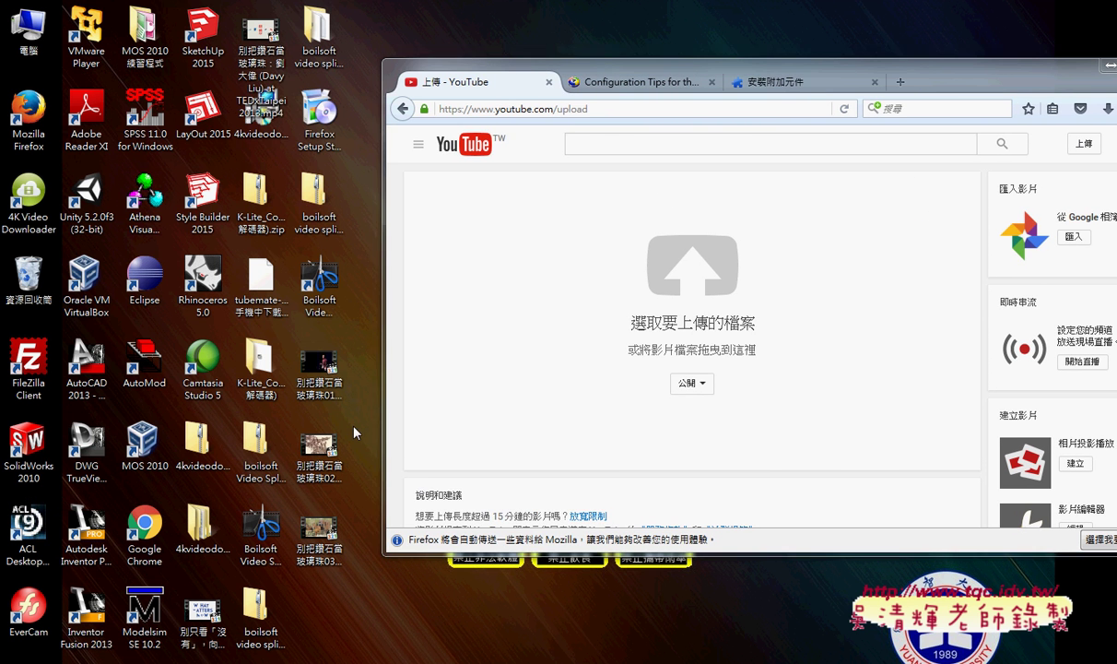
- Drag clips 別把鑽石當玻璃珠01, 02 and 03 from the desktop onto YouTube's upload zone
{"action": "left_click_drag", "start_coordinate": [337, 323], "coordinate": [281, 538]}
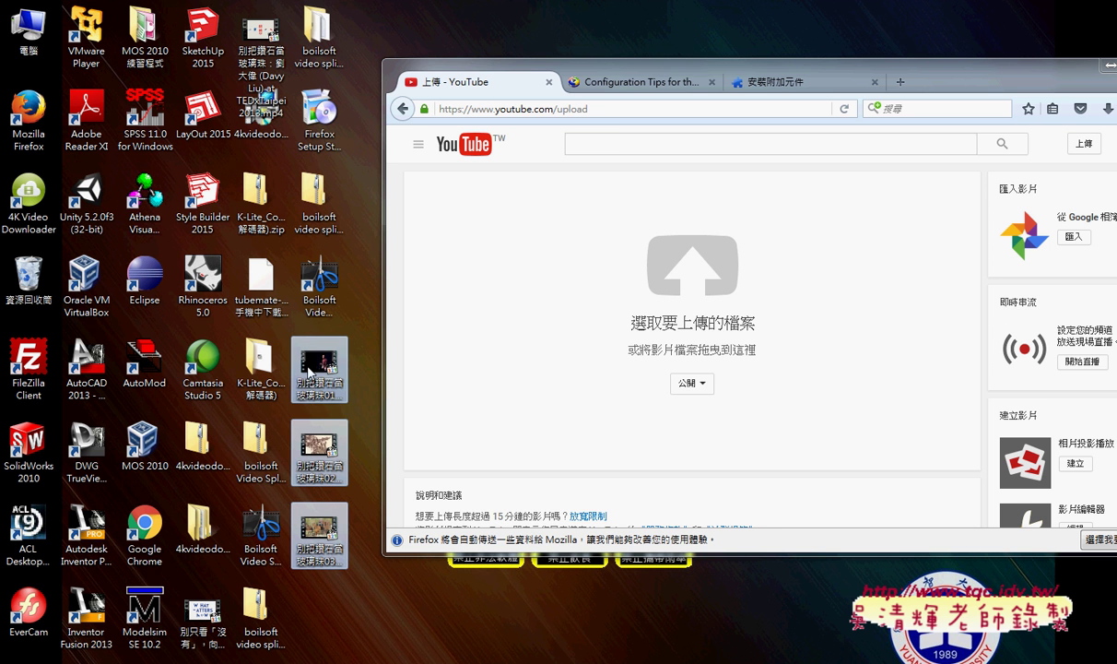
{"action": "left_click_drag", "start_coordinate": [319, 361], "coordinate": [699, 275]}
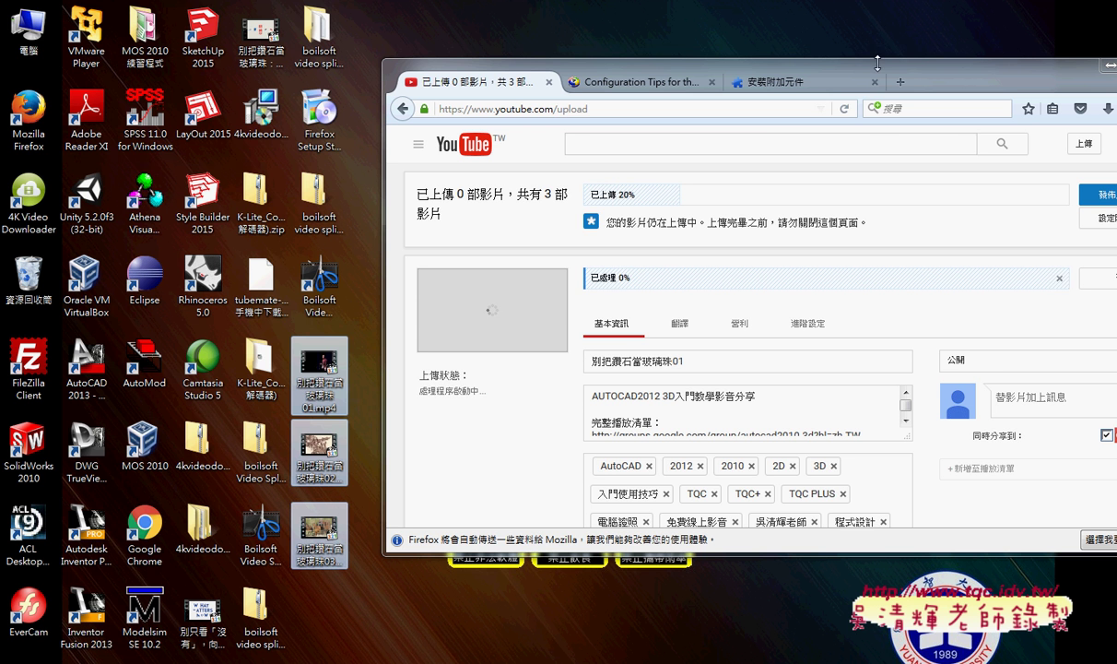
{"action": "left_click_drag", "start_coordinate": [948, 80], "coordinate": [667, 78]}
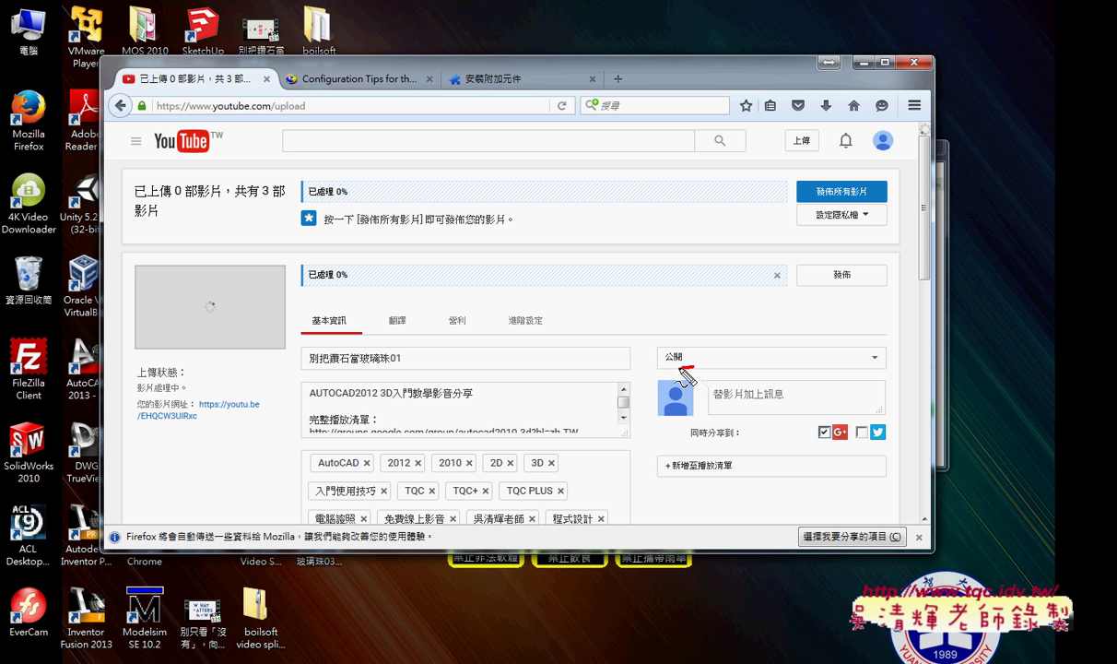
- Highlight the privacy setting of clip 01 and change it from 公開 to 非公開
{"action": "mouse_move", "coordinate": [693, 366]}
{"action": "left_mouse_down"}
{"action": "mouse_move", "coordinate": [660, 369]}
{"action": "mouse_move", "coordinate": [697, 369]}
{"action": "left_mouse_up"}
{"action": "key", "text": "Escape"}
{"action": "left_click", "coordinate": [709, 359]}
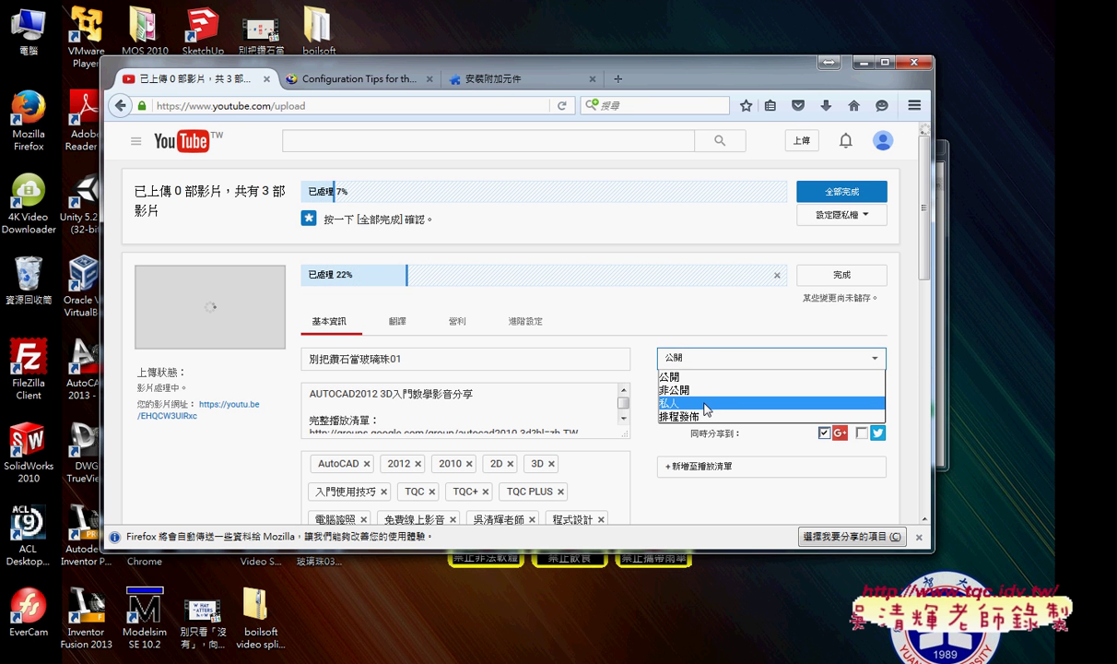
{"action": "left_click", "coordinate": [707, 405]}
- Check clip 02's watch page further down, then close it and return to the top
{"action": "scroll", "coordinate": [732, 422], "scroll_direction": "down", "scroll_amount": 5}
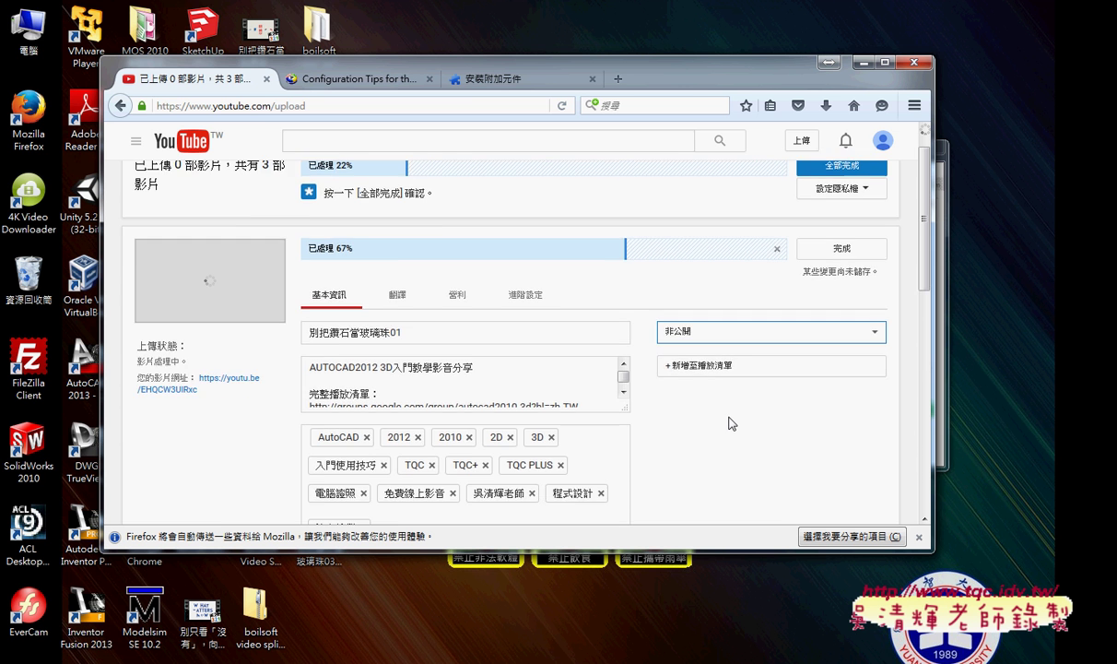
{"action": "scroll", "coordinate": [731, 421], "scroll_direction": "down", "scroll_amount": 3}
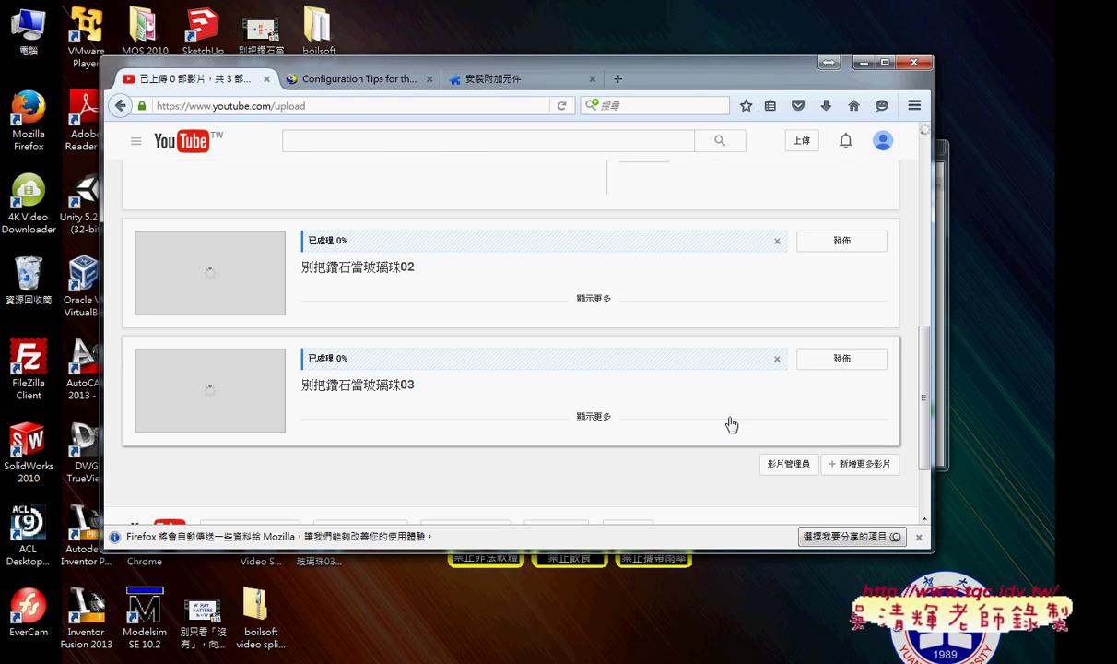
{"action": "left_click", "coordinate": [406, 277]}
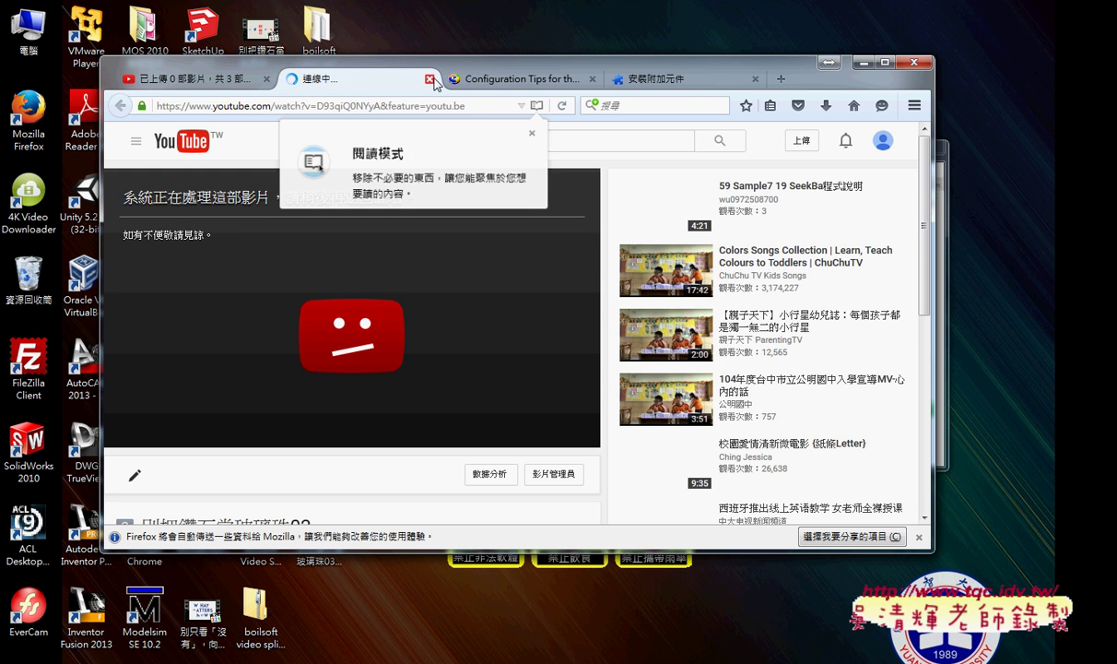
{"action": "middle_click", "coordinate": [355, 80]}
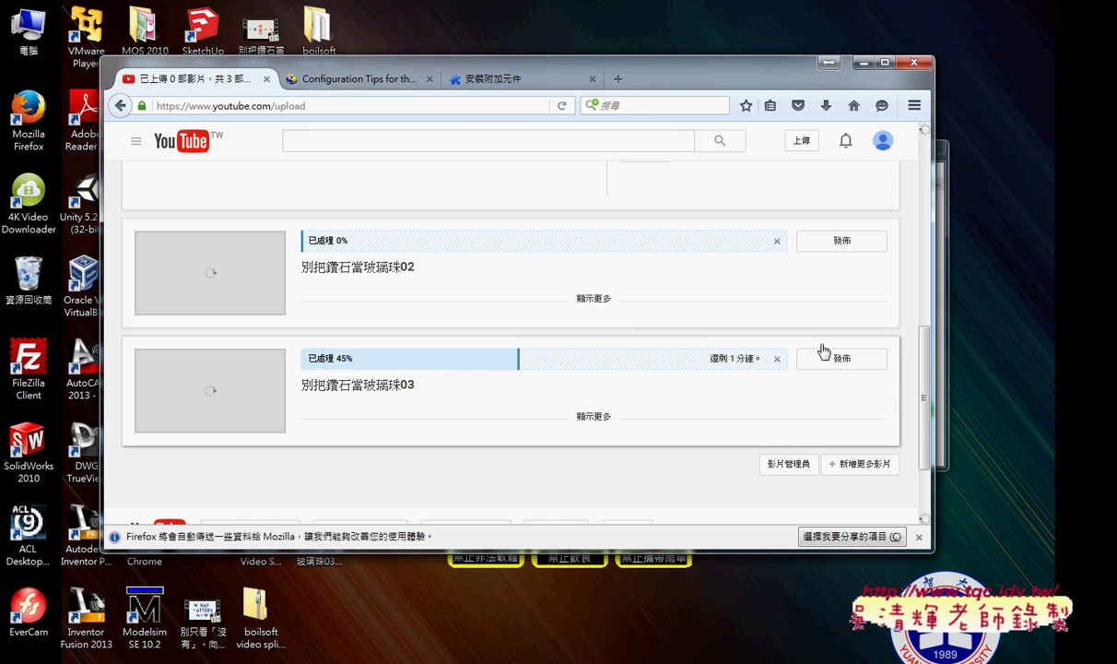
{"action": "scroll", "coordinate": [823, 354], "scroll_direction": "up", "scroll_amount": 3}
{"action": "scroll", "coordinate": [718, 387], "scroll_direction": "up", "scroll_amount": 2}
{"action": "scroll", "coordinate": [718, 387], "scroll_direction": "up", "scroll_amount": 5}
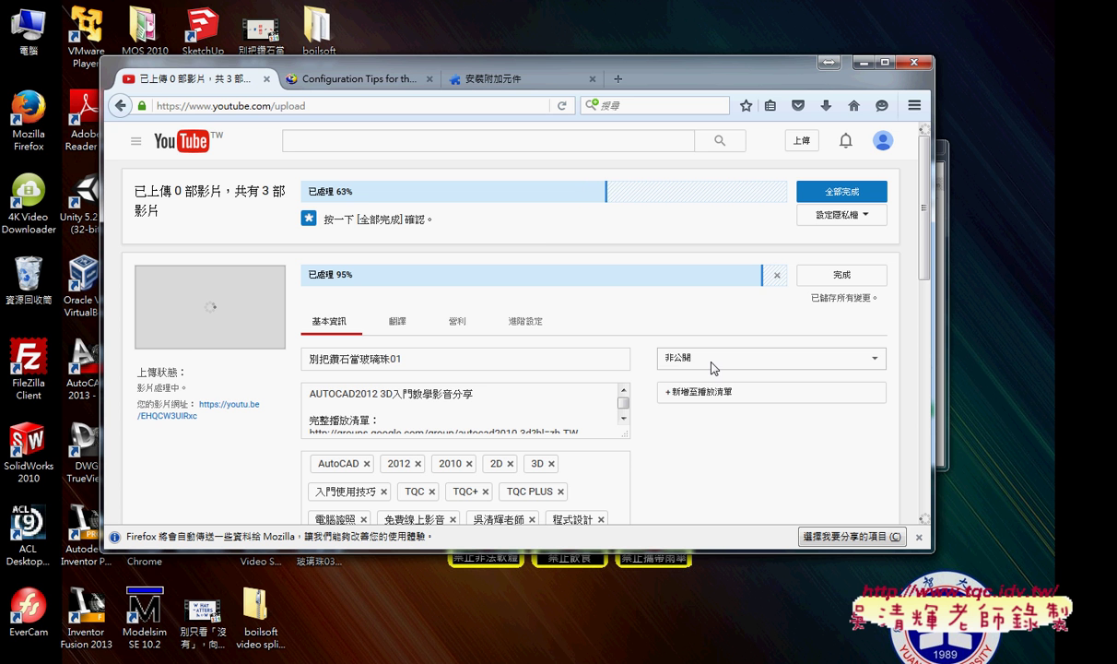
- Confirm all uploads with 全部完成 and minimize Firefox to reveal the desktop
{"action": "left_click", "coordinate": [834, 196]}
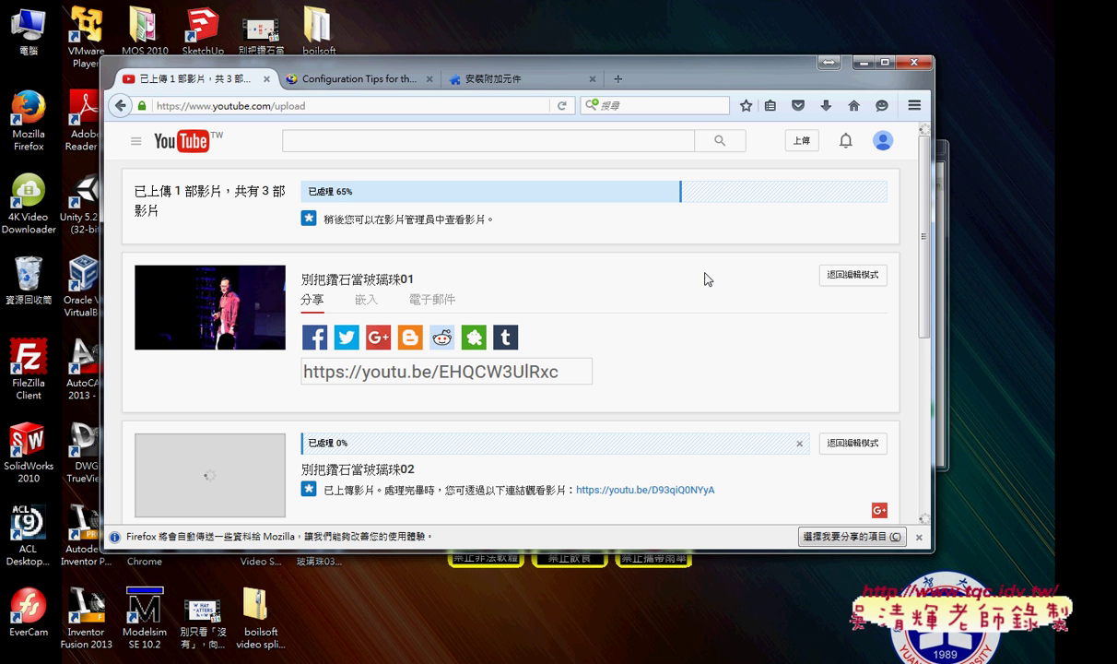
{"action": "left_click", "coordinate": [862, 63]}
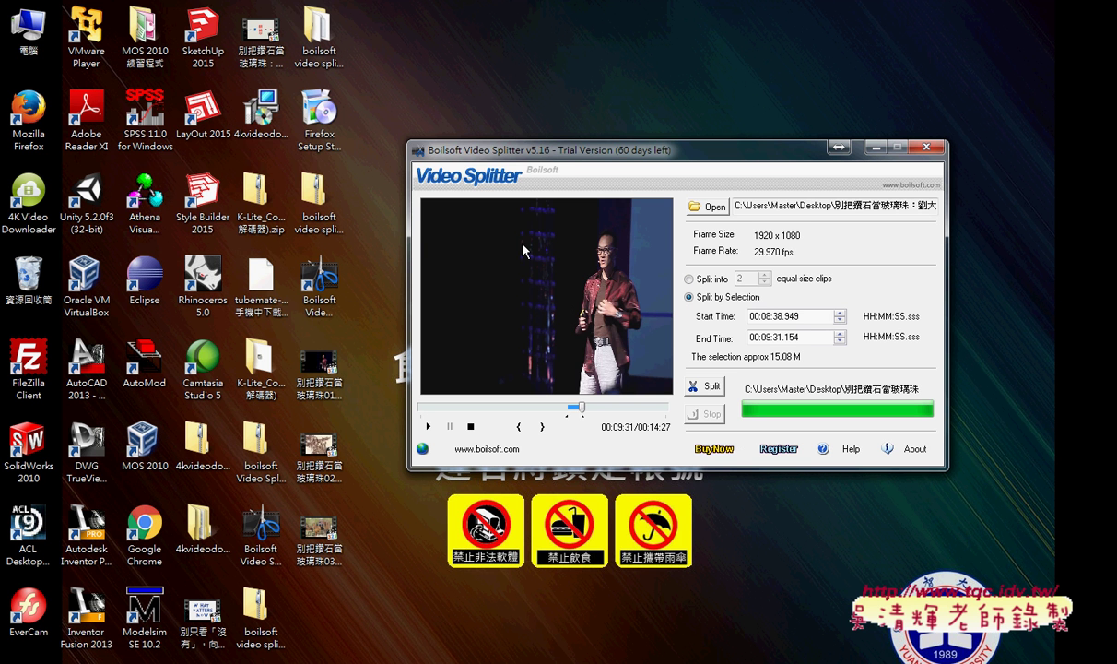
- Select the three clip files, return to YouTube's upload page, and circle the 上傳 button
{"action": "left_click_drag", "start_coordinate": [362, 343], "coordinate": [308, 580]}
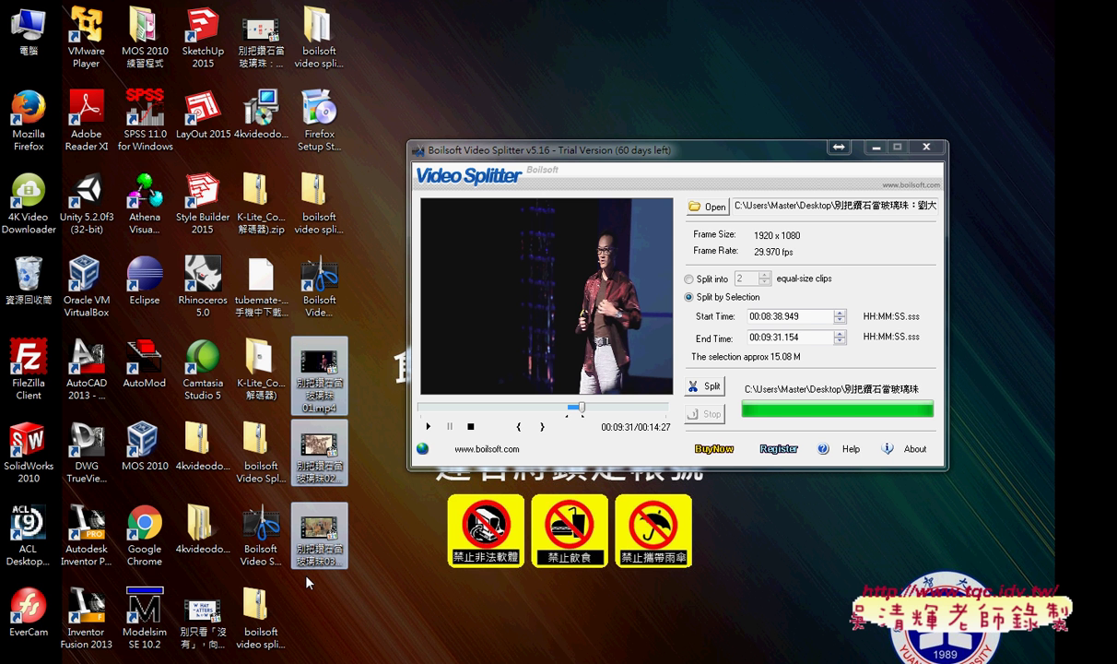
{"action": "key", "text": "alt+Tab"}
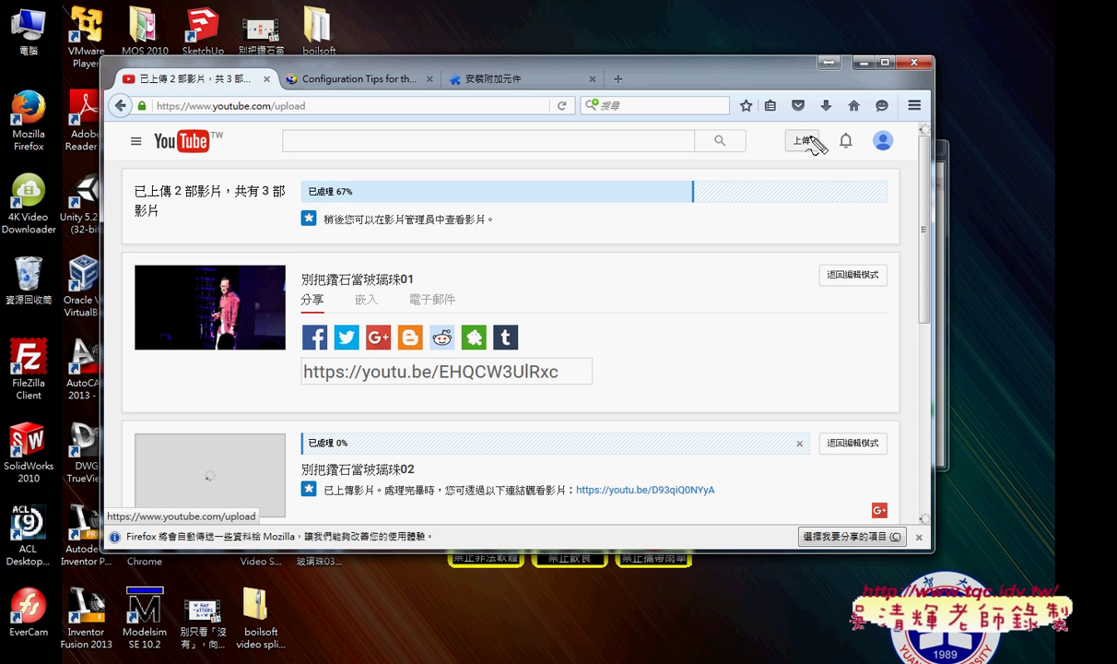
{"action": "left_click_drag", "start_coordinate": [813, 108], "coordinate": [817, 186]}
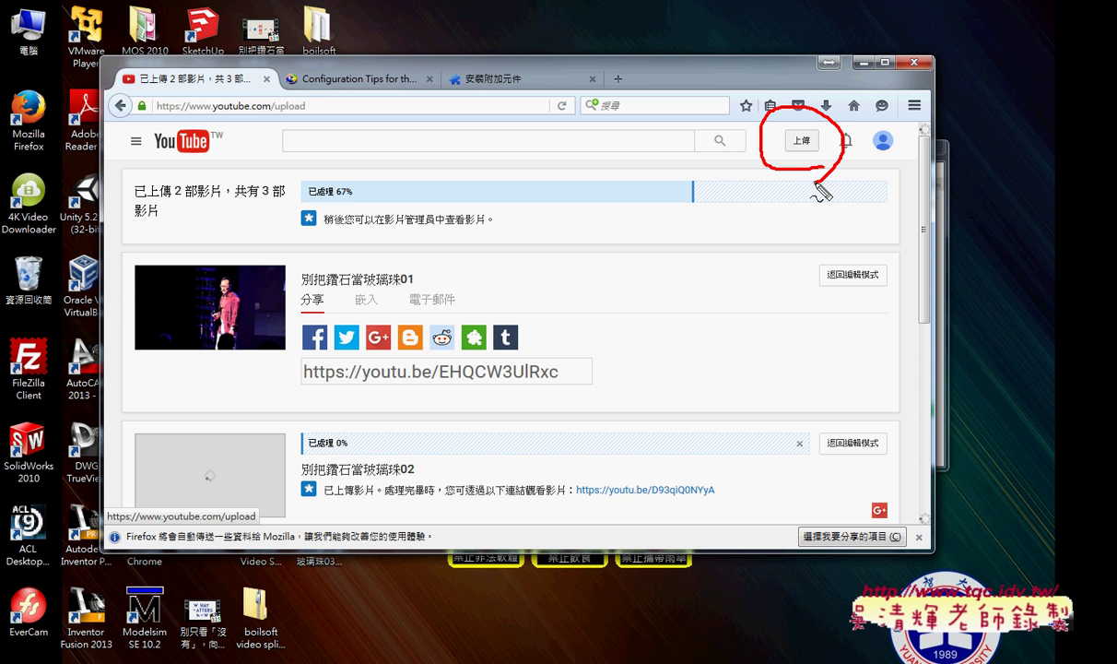